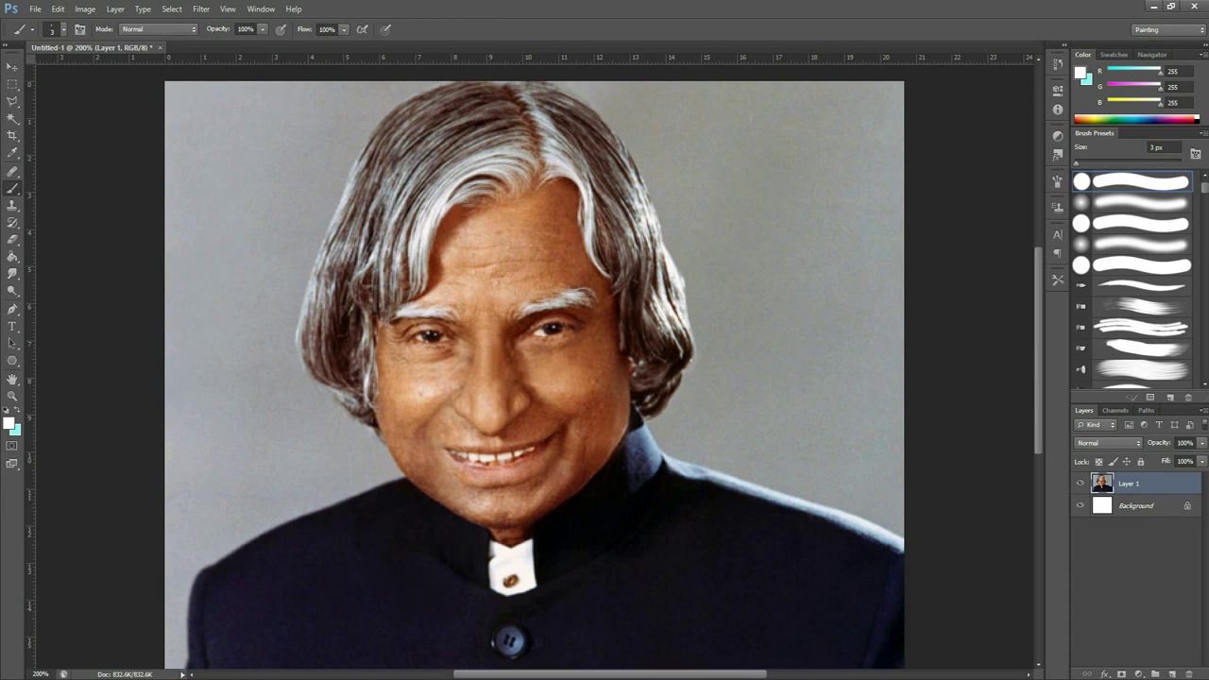
- Add an empty drawing layer and fade the portrait layer to 26% opacity
{"action": "left_click", "coordinate": [1172, 673]}
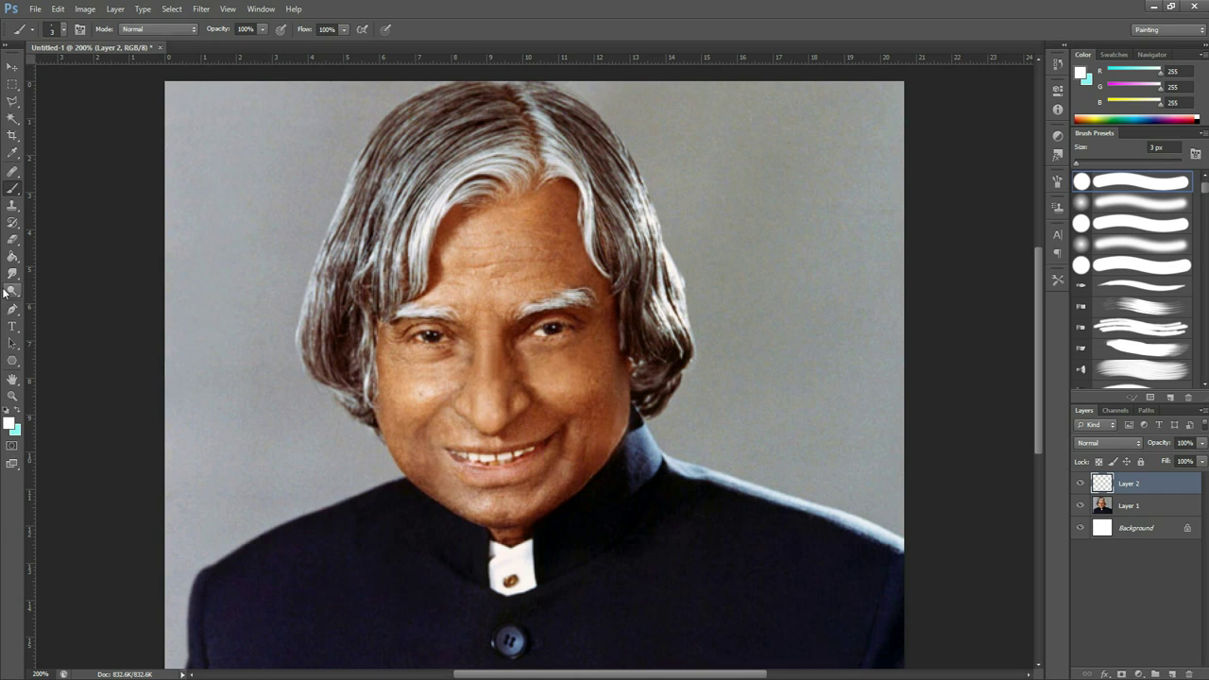
{"action": "left_click", "coordinate": [1167, 508]}
{"action": "left_click", "coordinate": [1200, 443]}
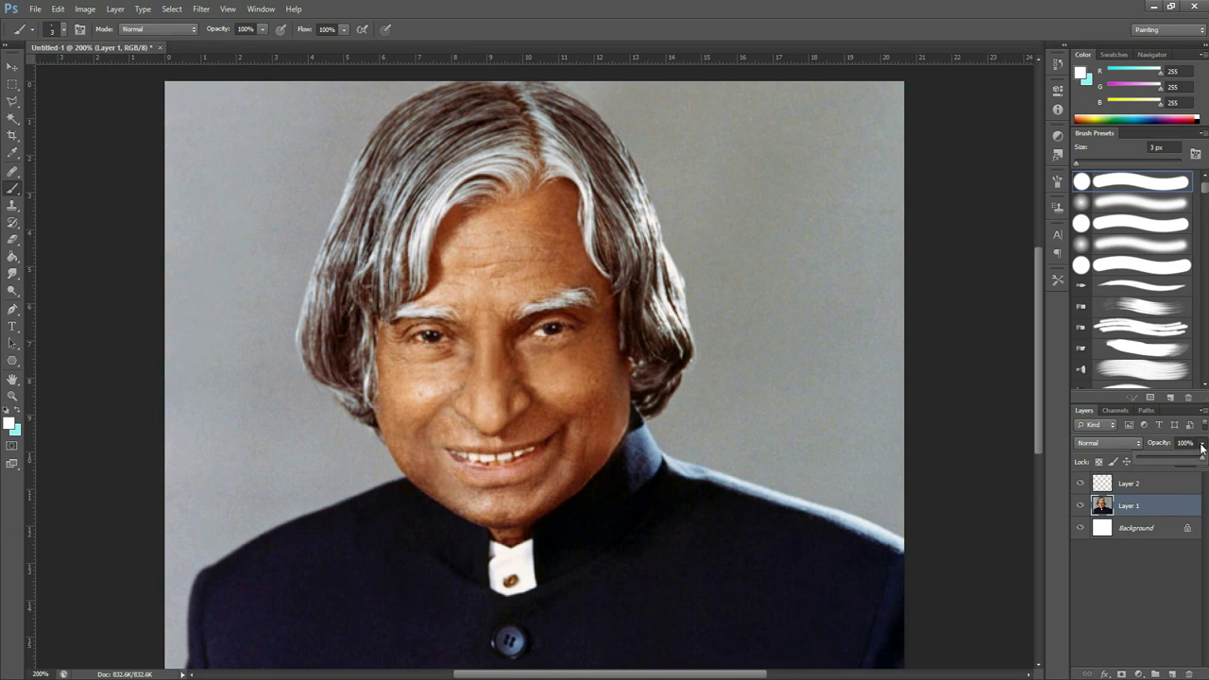
{"action": "left_click_drag", "start_coordinate": [1199, 459], "coordinate": [1164, 460]}
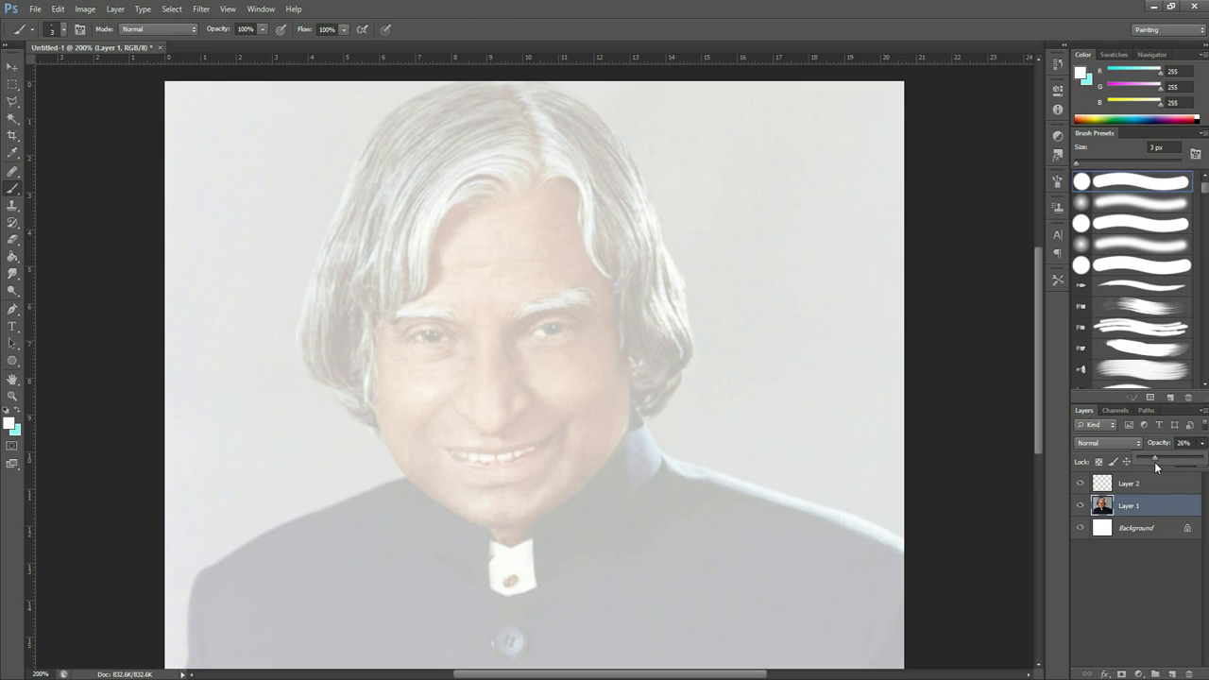
- On the drawing layer, set the foreground colour to black (000000) with the Brush at 300% zoom
{"action": "left_click", "coordinate": [1131, 483]}
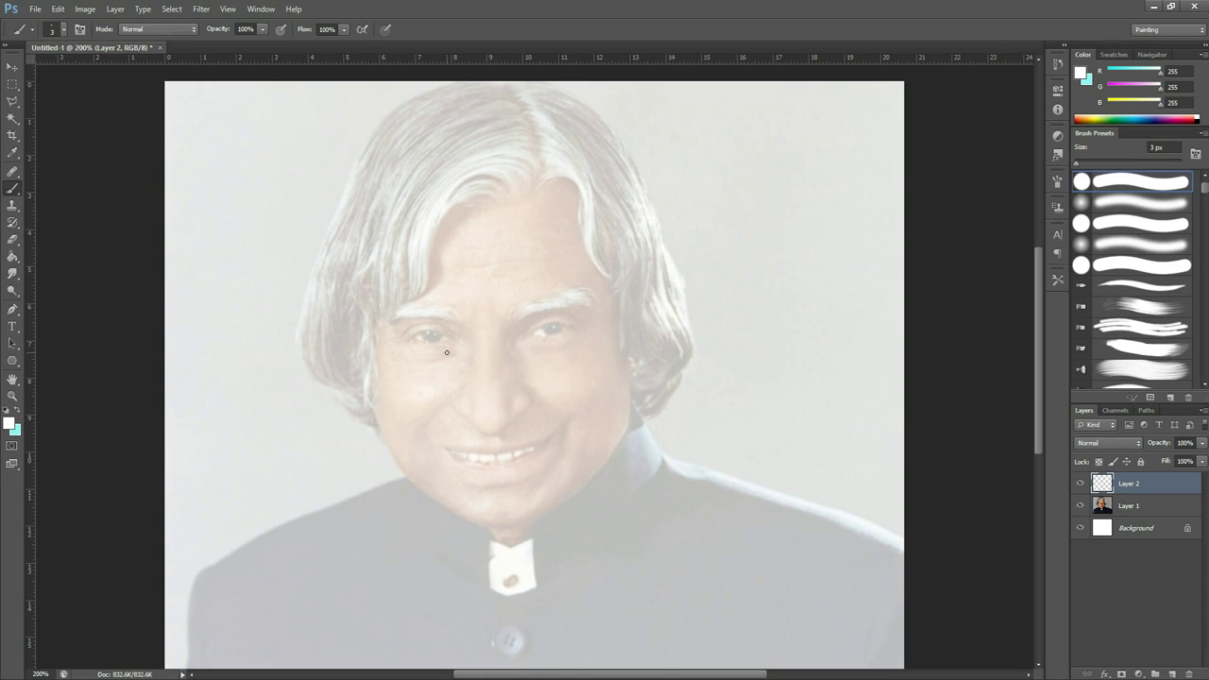
{"action": "left_click", "coordinate": [9, 423]}
{"action": "left_click_drag", "start_coordinate": [614, 597], "coordinate": [618, 645]}
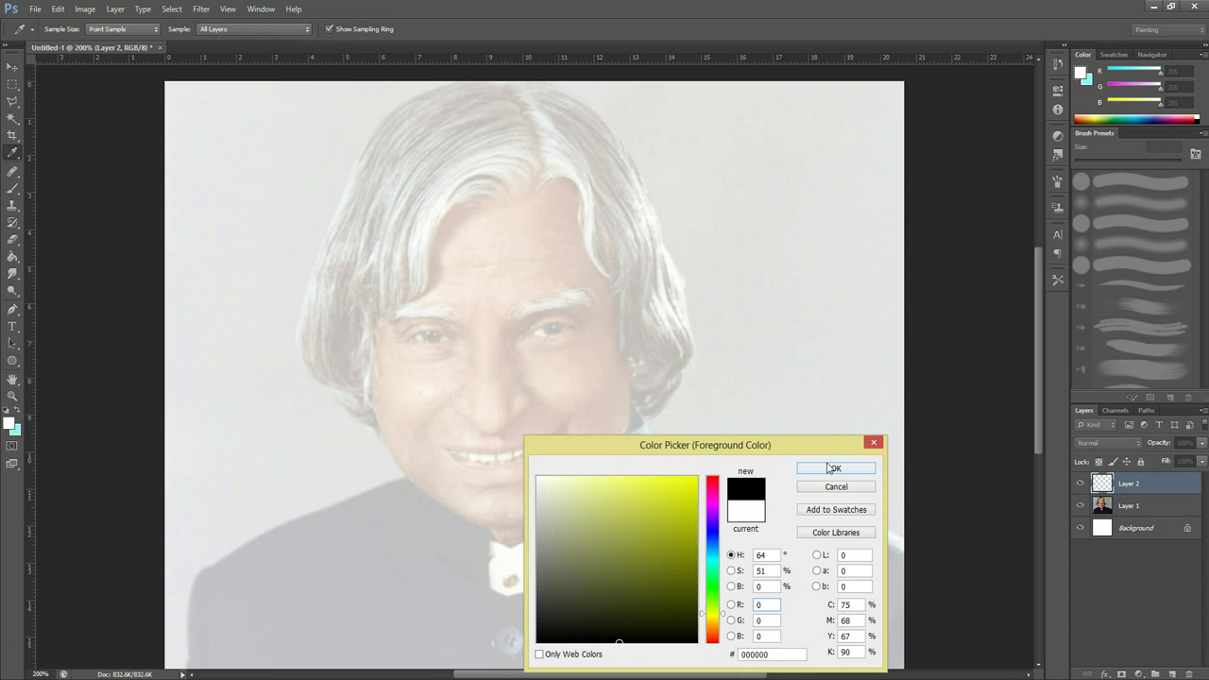
{"action": "left_click", "coordinate": [834, 469]}
{"action": "key", "text": "b"}
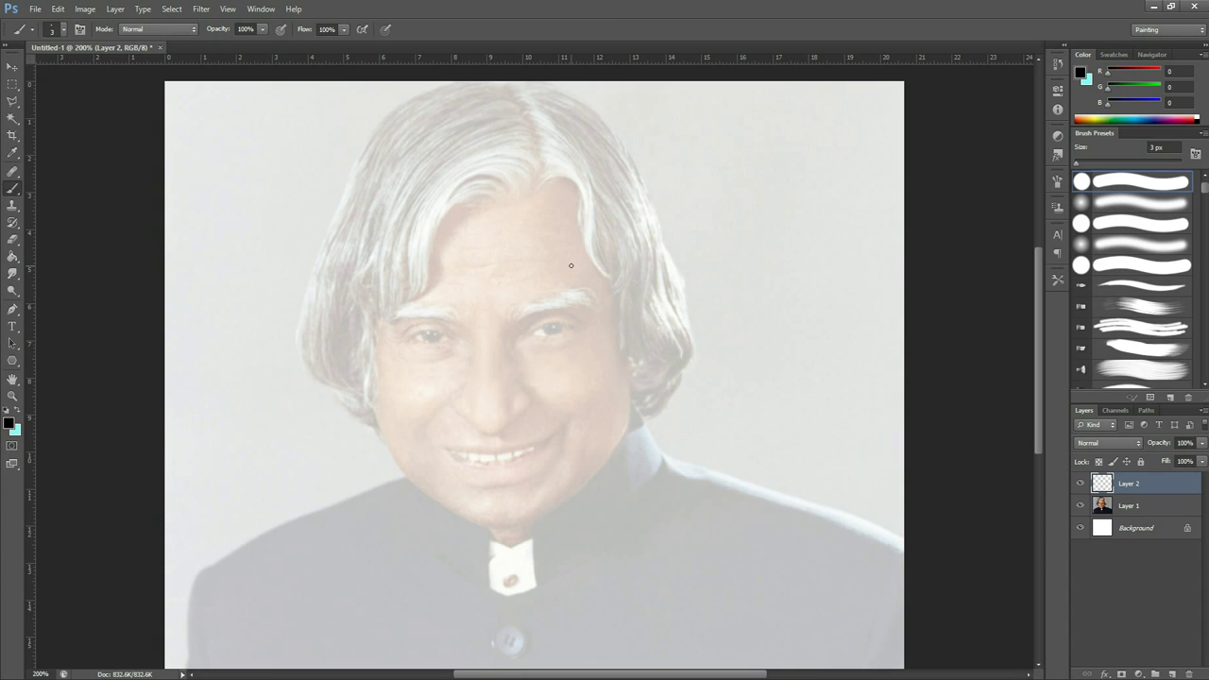
{"action": "key", "text": "ctrl+plus"}
- Trace the hair's outer outline in black across the top of the head
{"action": "scroll", "coordinate": [484, 364], "scroll_direction": "up", "scroll_amount": 2}
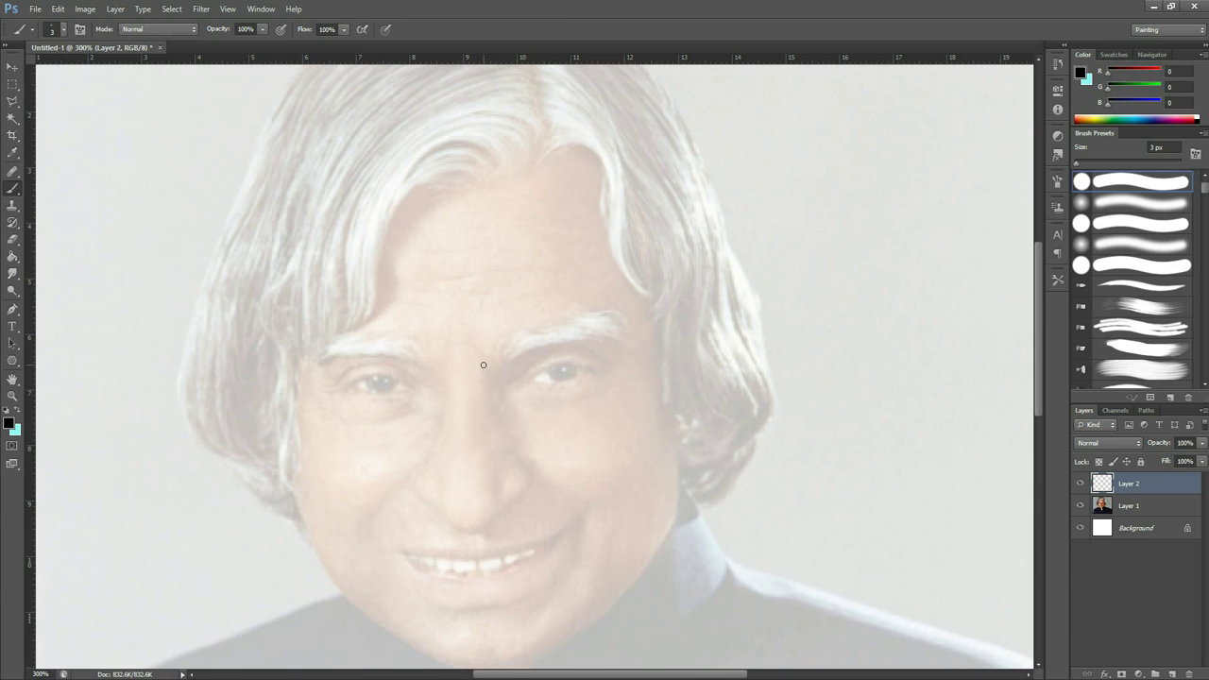
{"action": "scroll", "coordinate": [483, 365], "scroll_direction": "up", "scroll_amount": 3}
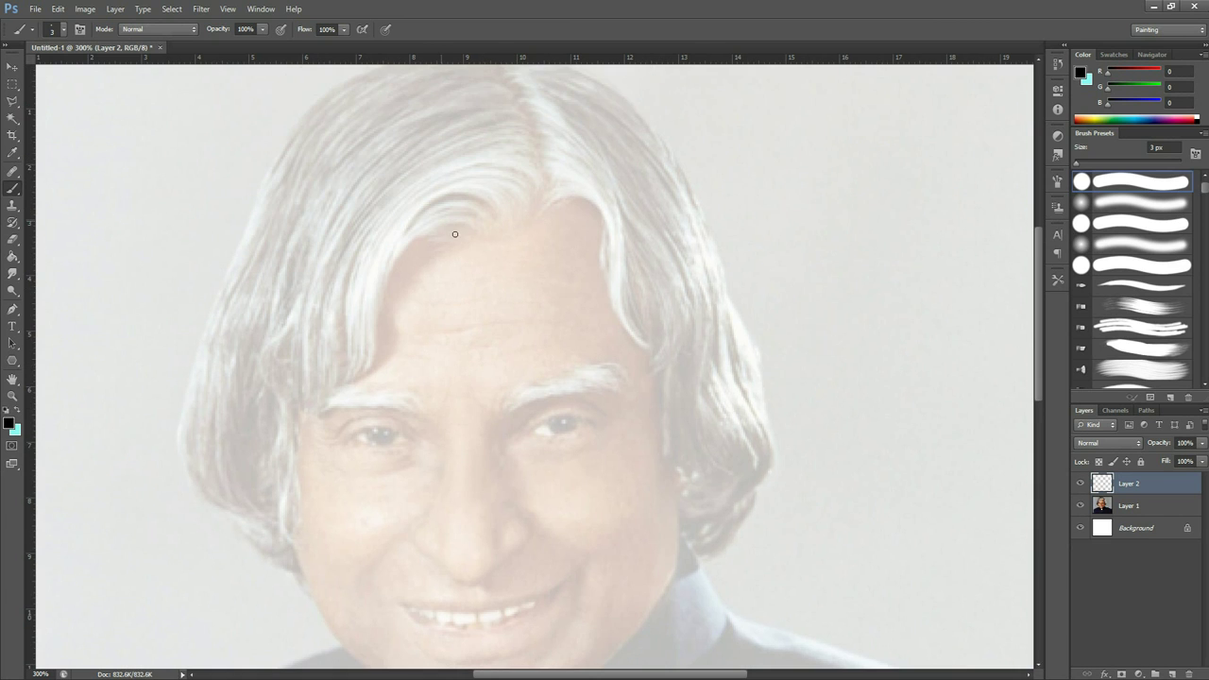
{"action": "mouse_move", "coordinate": [476, 244]}
{"action": "left_mouse_down"}
{"action": "mouse_move", "coordinate": [429, 233]}
{"action": "mouse_move", "coordinate": [403, 259]}
{"action": "mouse_move", "coordinate": [374, 351]}
{"action": "mouse_move", "coordinate": [295, 439]}
{"action": "mouse_move", "coordinate": [304, 584]}
{"action": "mouse_move", "coordinate": [248, 548]}
{"action": "mouse_move", "coordinate": [191, 469]}
{"action": "mouse_move", "coordinate": [179, 426]}
{"action": "mouse_move", "coordinate": [189, 369]}
{"action": "mouse_move", "coordinate": [274, 170]}
{"action": "mouse_move", "coordinate": [316, 99]}
{"action": "mouse_move", "coordinate": [373, 70]}
{"action": "left_mouse_up"}
{"action": "scroll", "coordinate": [557, 212], "scroll_direction": "up", "scroll_amount": 2}
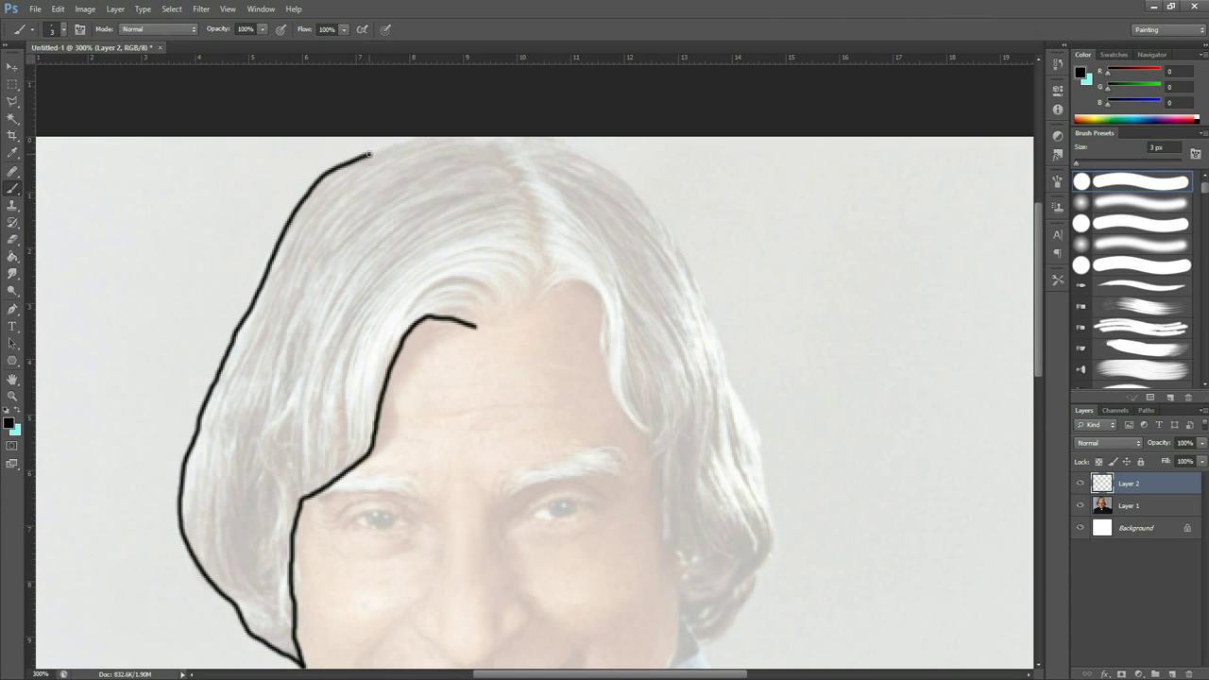
{"action": "mouse_move", "coordinate": [370, 151]}
{"action": "left_mouse_down"}
{"action": "mouse_move", "coordinate": [500, 139]}
{"action": "mouse_move", "coordinate": [566, 149]}
{"action": "mouse_move", "coordinate": [659, 223]}
{"action": "mouse_move", "coordinate": [697, 279]}
{"action": "mouse_move", "coordinate": [755, 431]}
{"action": "mouse_move", "coordinate": [772, 528]}
{"action": "mouse_move", "coordinate": [760, 570]}
{"action": "mouse_move", "coordinate": [703, 647]}
{"action": "left_mouse_up"}
- Extend the right hair edge down by the jaw and trace the forehead hairline
{"action": "scroll", "coordinate": [767, 498], "scroll_direction": "down", "scroll_amount": 3}
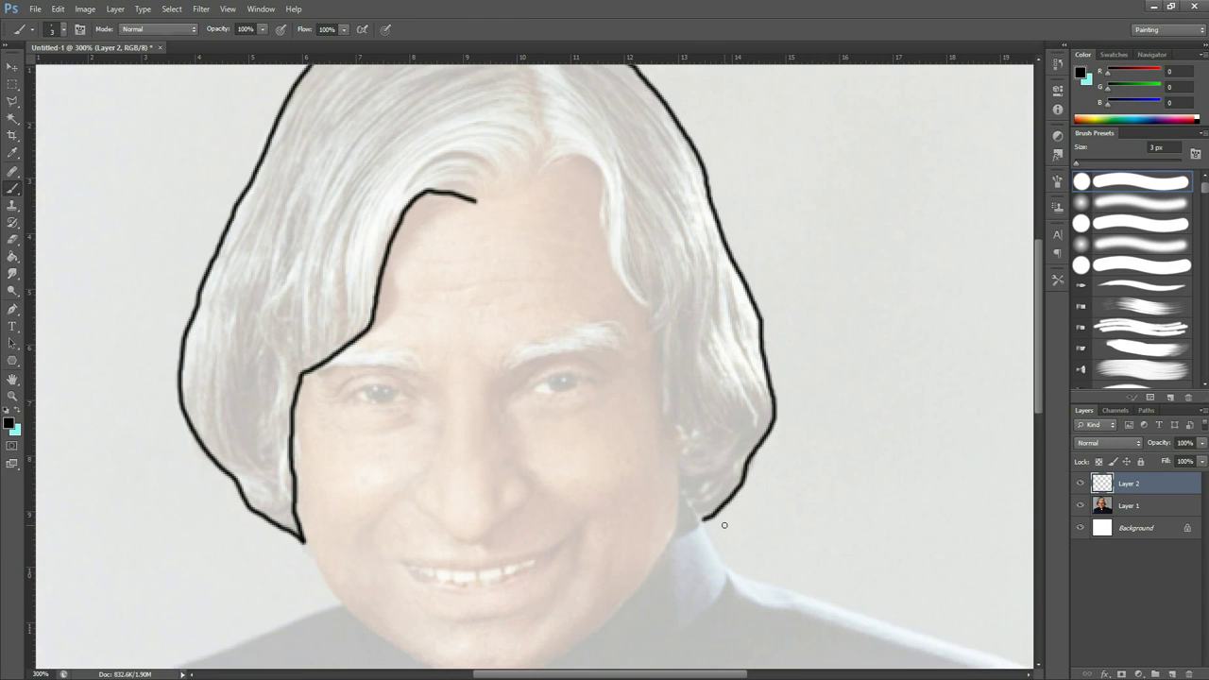
{"action": "mouse_move", "coordinate": [702, 518]}
{"action": "left_mouse_down"}
{"action": "mouse_move", "coordinate": [681, 490]}
{"action": "mouse_move", "coordinate": [729, 576]}
{"action": "left_mouse_up"}
{"action": "left_click_drag", "start_coordinate": [702, 520], "coordinate": [670, 539]}
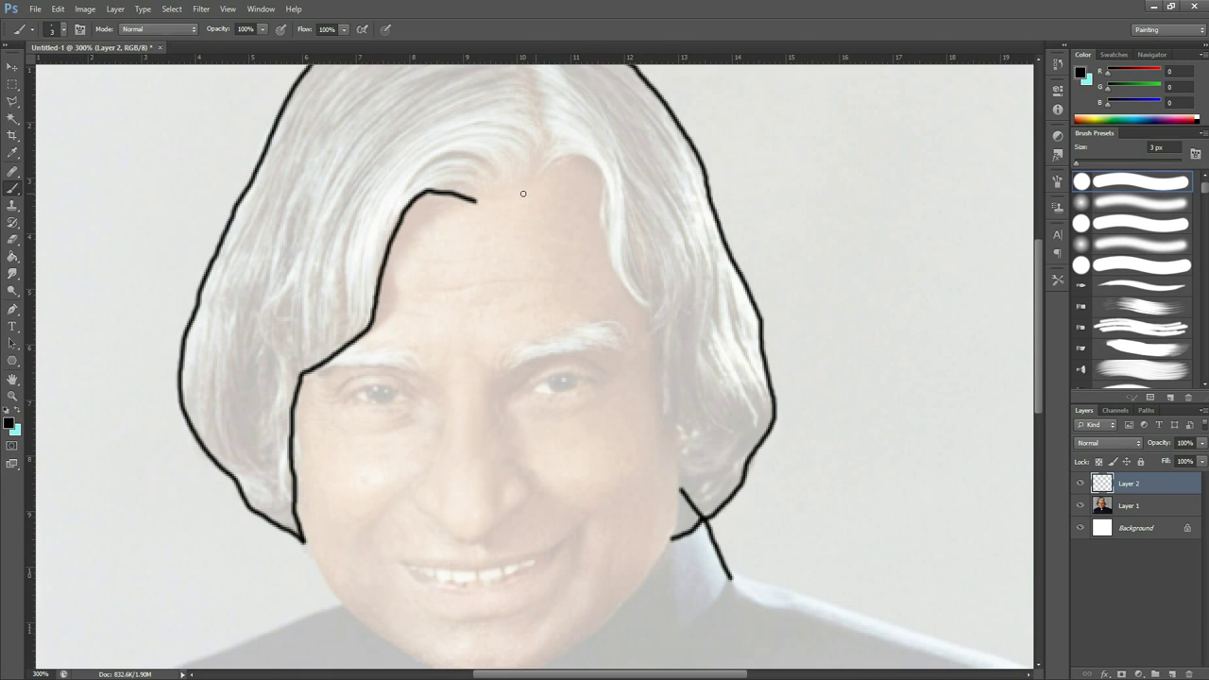
{"action": "mouse_move", "coordinate": [475, 200]}
{"action": "left_mouse_down"}
{"action": "mouse_move", "coordinate": [515, 198]}
{"action": "mouse_move", "coordinate": [584, 159]}
{"action": "mouse_move", "coordinate": [629, 295]}
{"action": "mouse_move", "coordinate": [659, 343]}
{"action": "mouse_move", "coordinate": [679, 500]}
{"action": "left_mouse_up"}
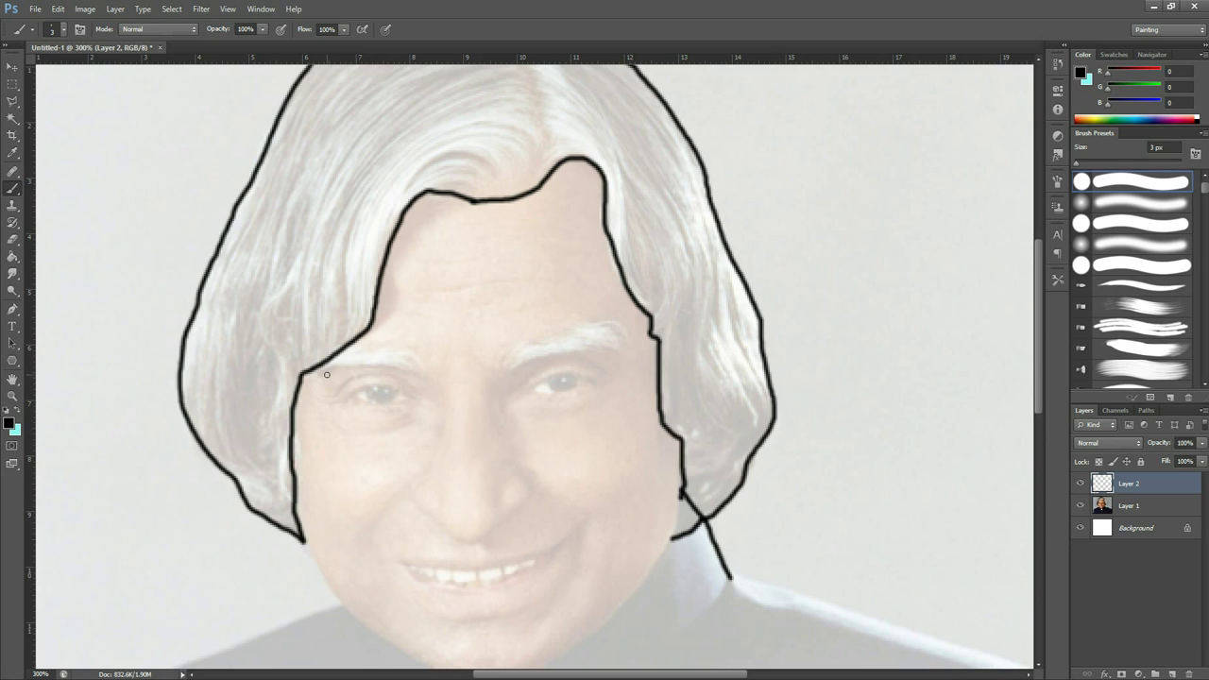
{"action": "scroll", "coordinate": [561, 415], "scroll_direction": "down", "scroll_amount": 3}
{"action": "scroll", "coordinate": [533, 420], "scroll_direction": "down", "scroll_amount": 1}
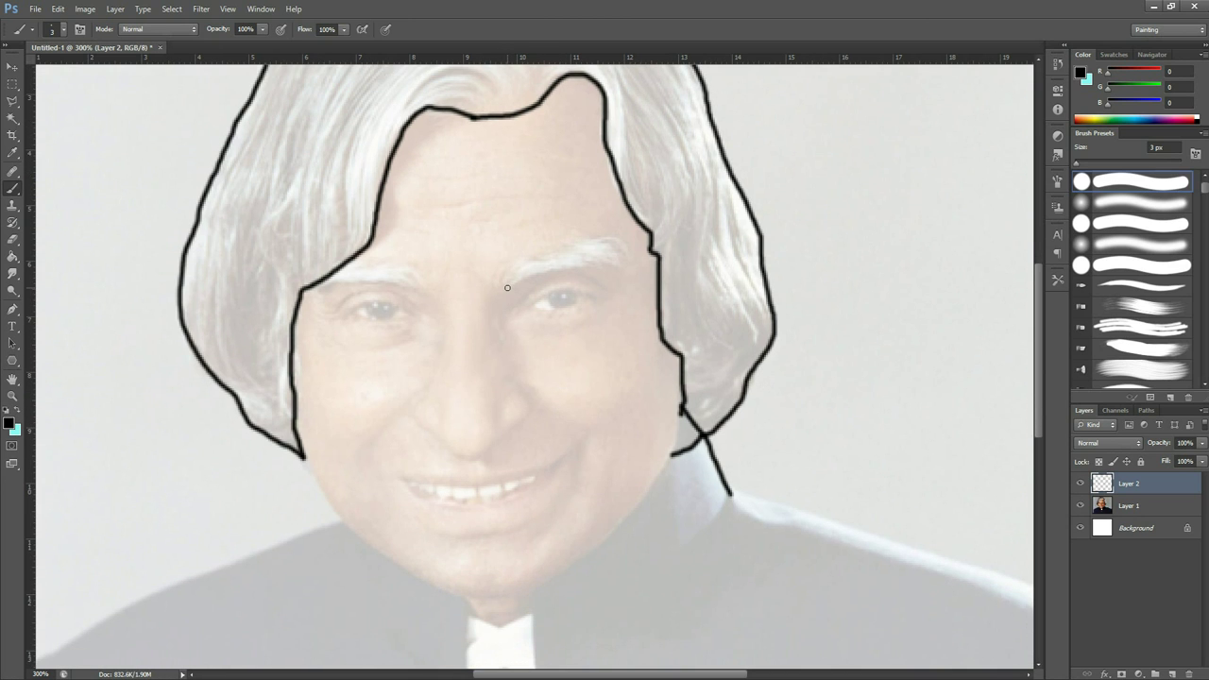
- Zoom to 400% and set the brush size to 2 px
{"action": "key", "text": "ctrl+plus"}
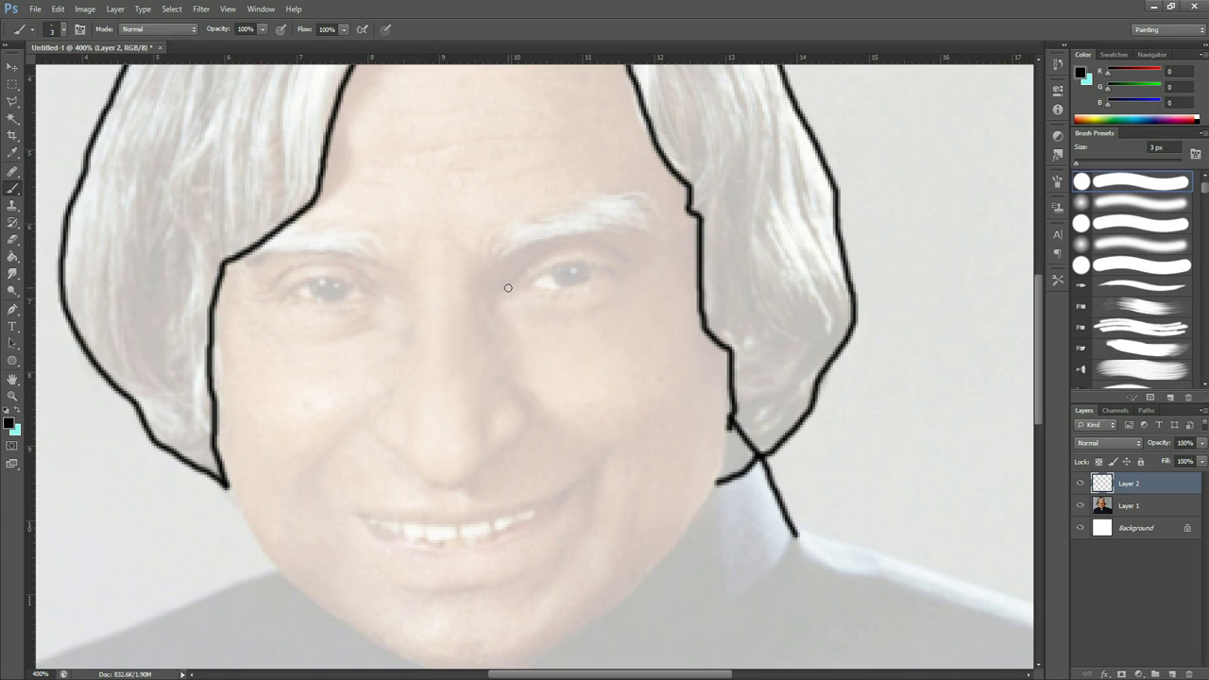
{"action": "right_click", "coordinate": [501, 288]}
{"action": "left_click", "coordinate": [609, 303]}
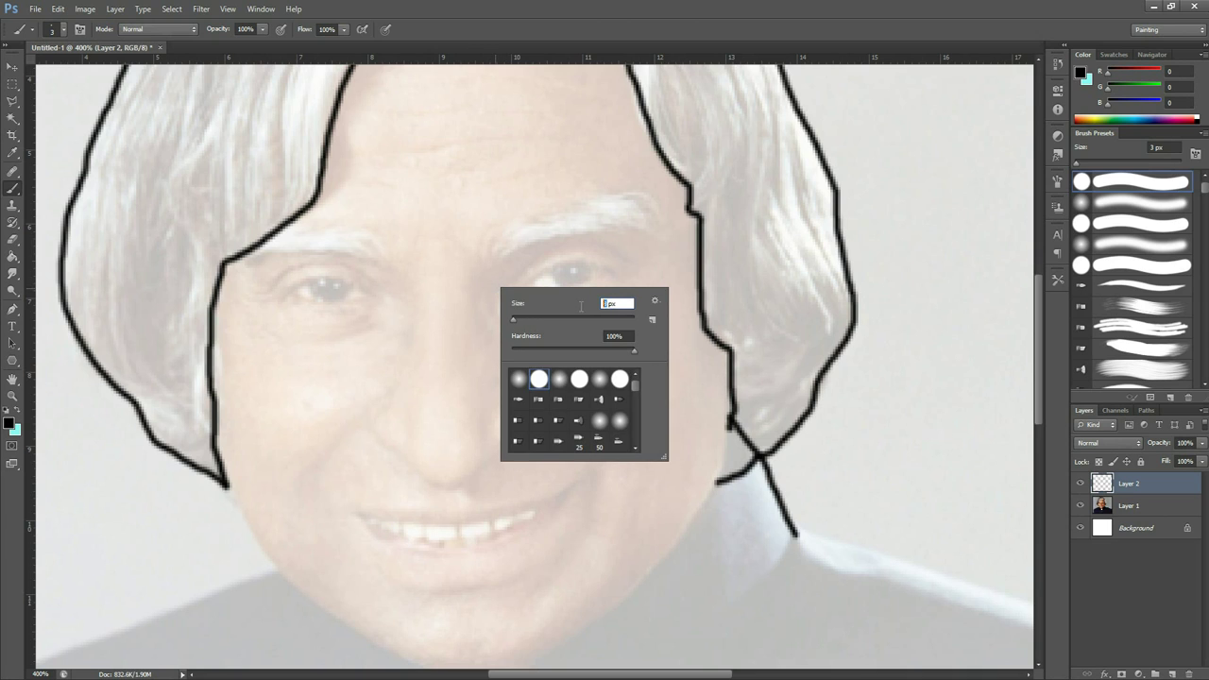
{"action": "type", "text": "2"}
{"action": "key", "text": "Return"}
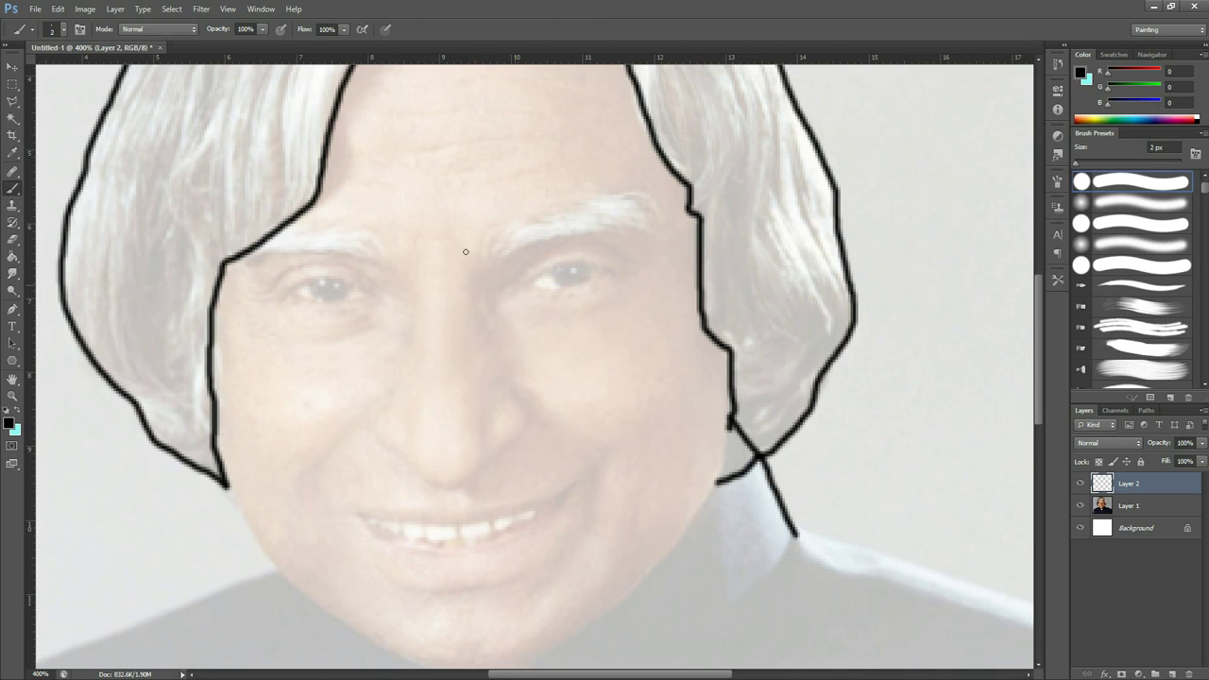
- Outline both eyebrows and draw the left jawline curving down to the chin
{"action": "mouse_move", "coordinate": [494, 247]}
{"action": "left_mouse_down"}
{"action": "mouse_move", "coordinate": [529, 220]}
{"action": "mouse_move", "coordinate": [626, 197]}
{"action": "mouse_move", "coordinate": [666, 219]}
{"action": "mouse_move", "coordinate": [502, 257]}
{"action": "mouse_move", "coordinate": [494, 245]}
{"action": "left_mouse_up"}
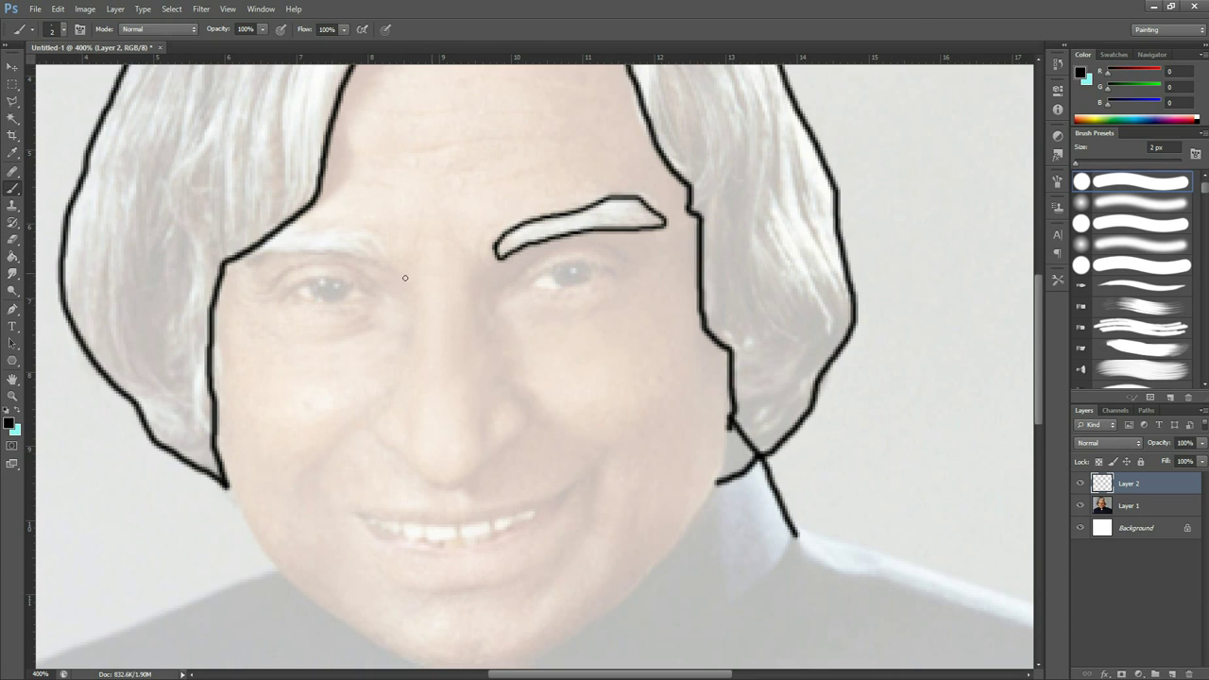
{"action": "mouse_move", "coordinate": [382, 262]}
{"action": "left_mouse_down"}
{"action": "mouse_move", "coordinate": [379, 238]}
{"action": "mouse_move", "coordinate": [354, 226]}
{"action": "mouse_move", "coordinate": [289, 227]}
{"action": "mouse_move", "coordinate": [260, 253]}
{"action": "mouse_move", "coordinate": [314, 247]}
{"action": "mouse_move", "coordinate": [379, 268]}
{"action": "left_mouse_up"}
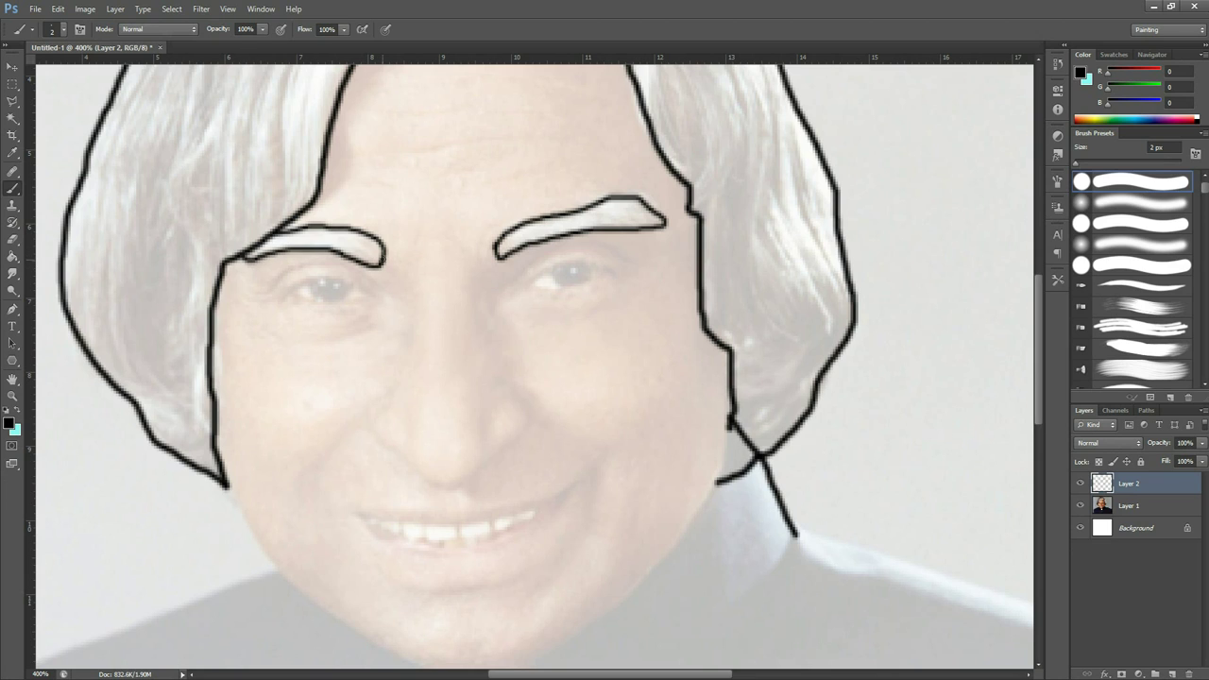
{"action": "scroll", "coordinate": [578, 444], "scroll_direction": "down", "scroll_amount": 1}
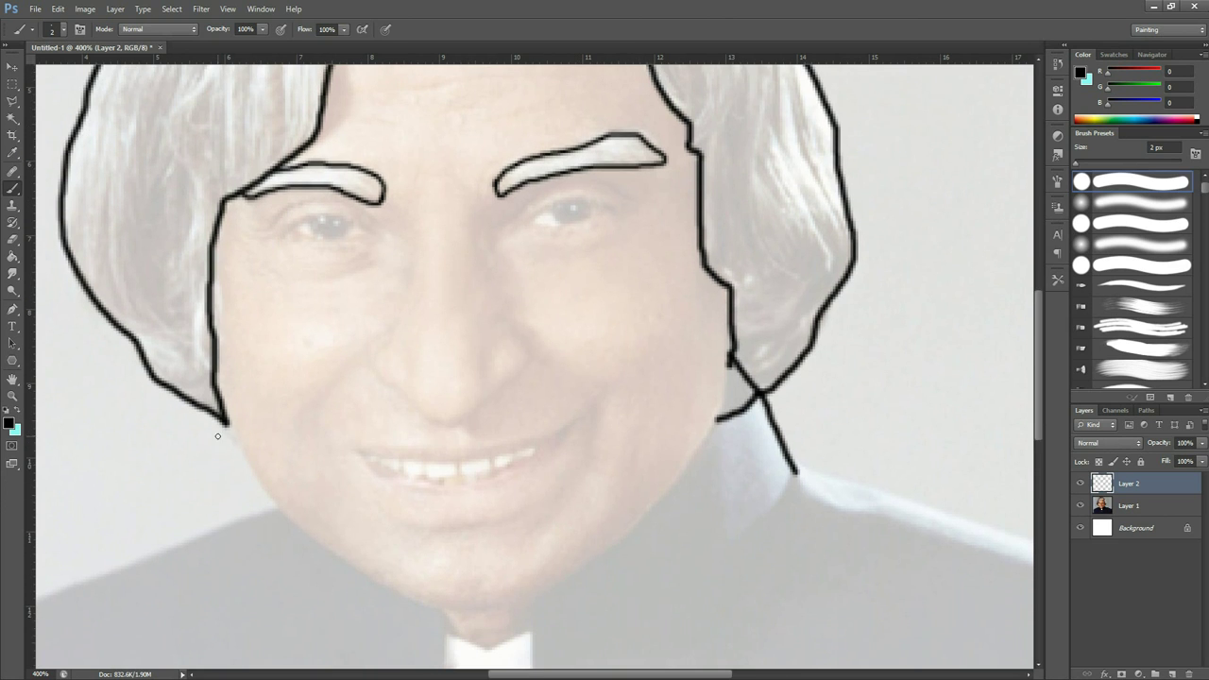
{"action": "mouse_move", "coordinate": [226, 425]}
{"action": "left_mouse_down"}
{"action": "mouse_move", "coordinate": [280, 508]}
{"action": "mouse_move", "coordinate": [437, 610]}
{"action": "mouse_move", "coordinate": [563, 598]}
{"action": "left_mouse_up"}
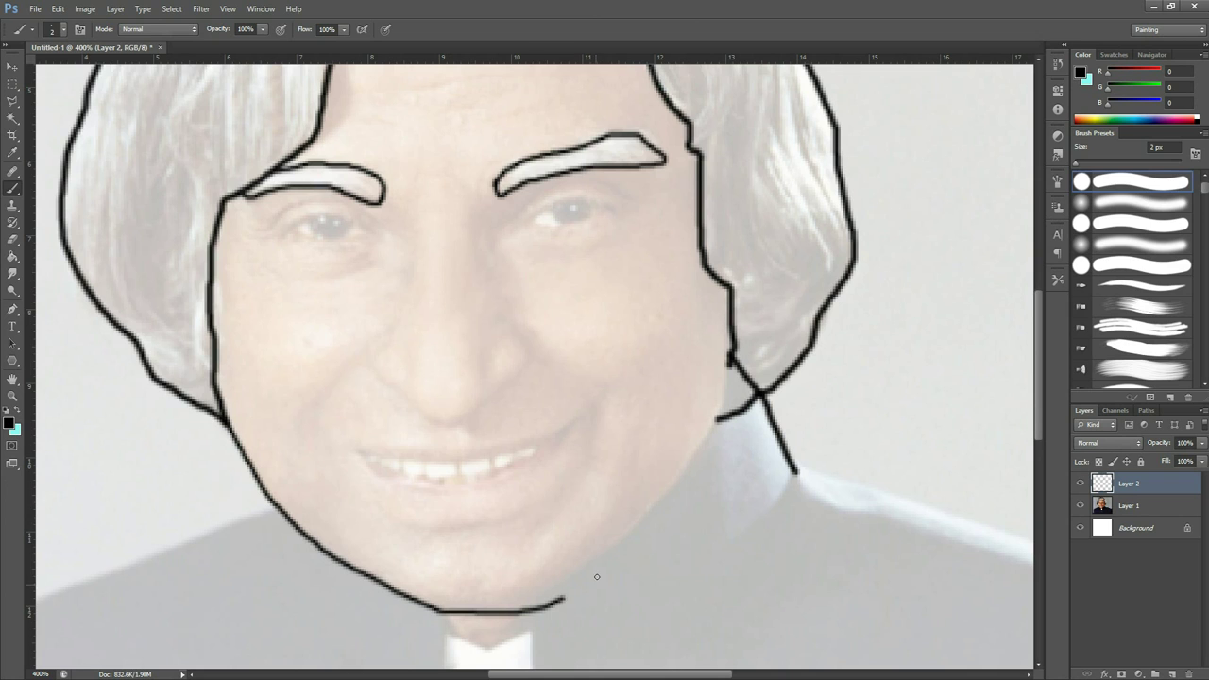
- Erase the overlong right end of the chin line with a small eraser
{"action": "key", "text": "e"}
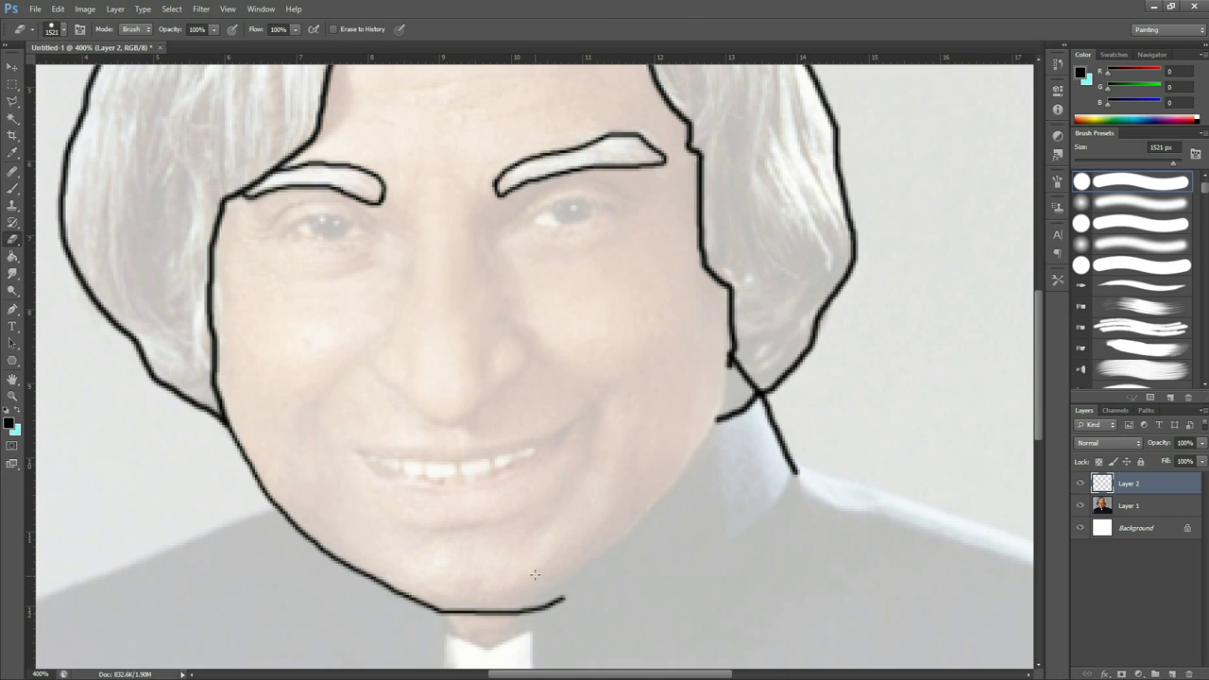
{"action": "right_click", "coordinate": [570, 564]}
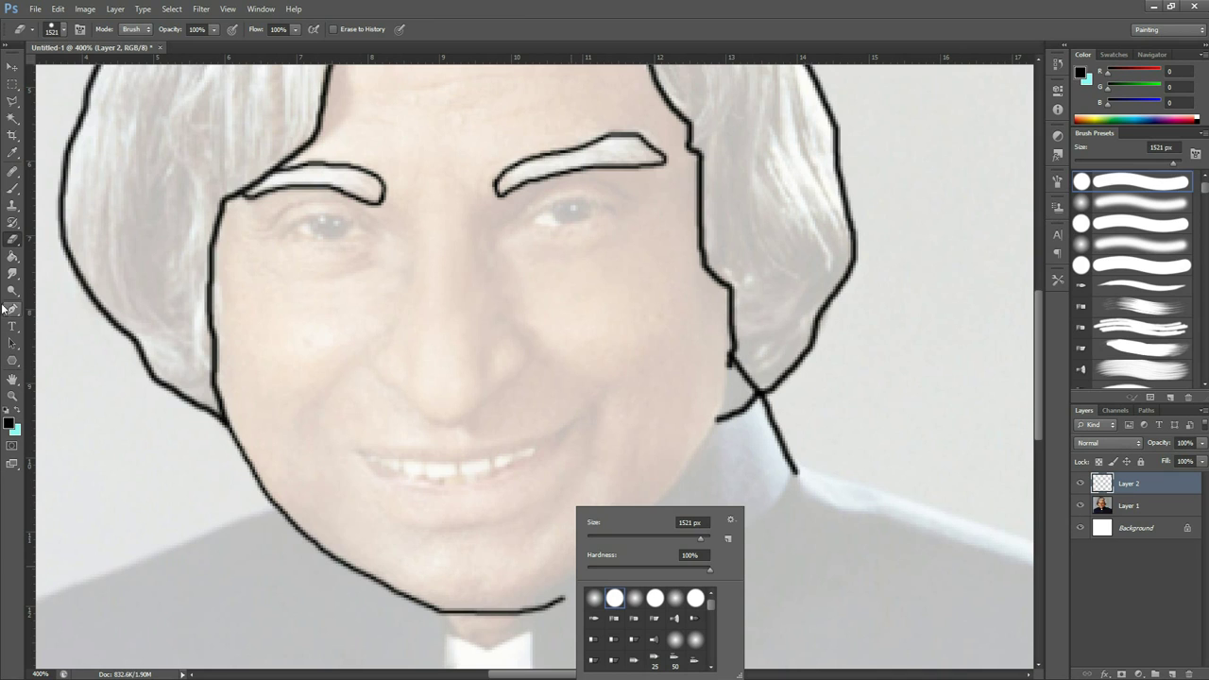
{"action": "left_click_drag", "start_coordinate": [643, 536], "coordinate": [606, 534]}
{"action": "key", "text": "Return"}
{"action": "left_click_drag", "start_coordinate": [565, 598], "coordinate": [529, 650]}
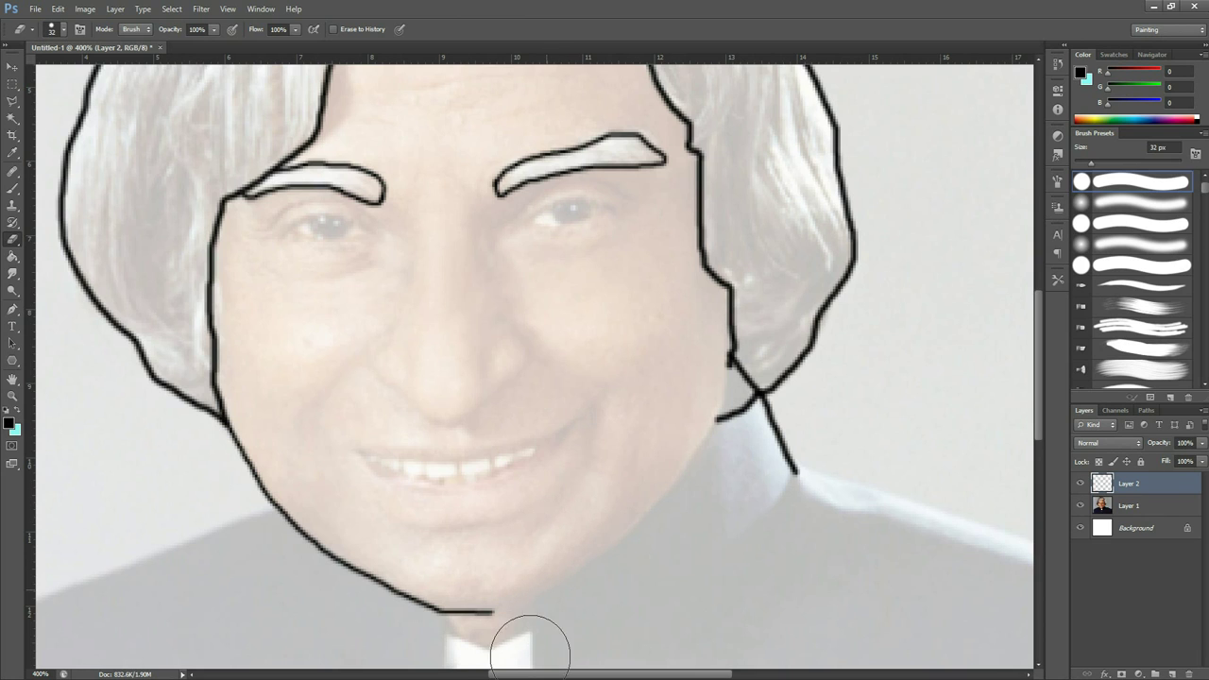
- Continue the chin and right jawline up to join the hair outline
{"action": "key", "text": "b"}
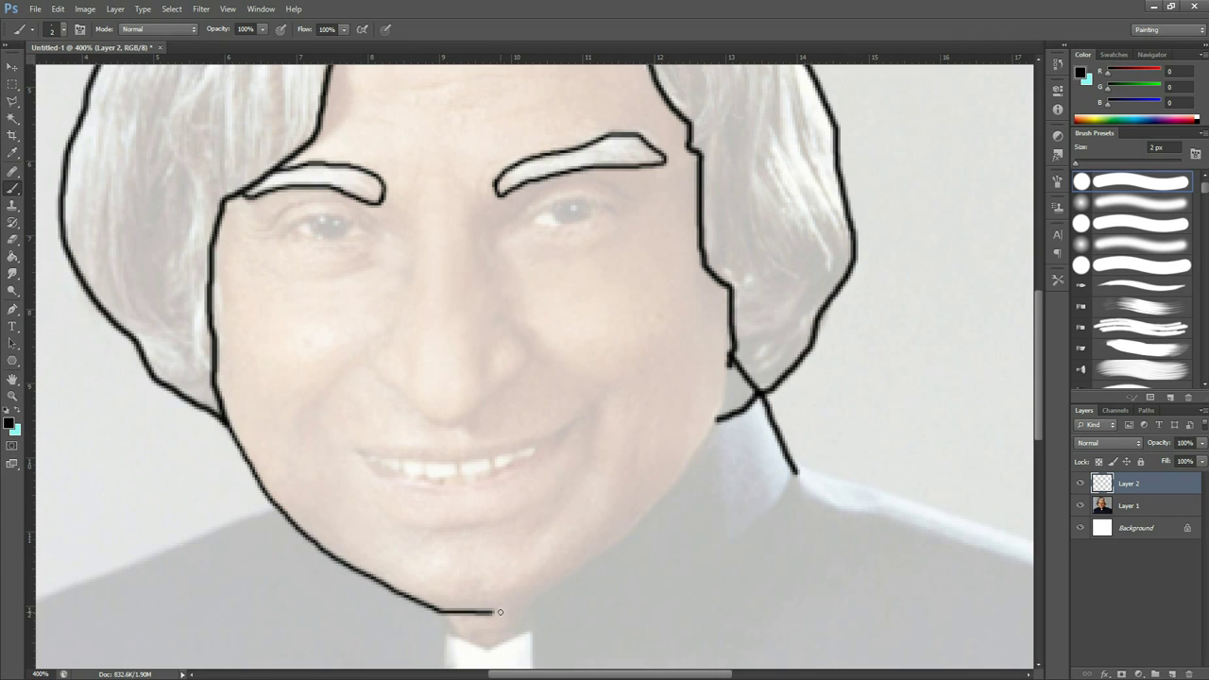
{"action": "mouse_move", "coordinate": [491, 612]}
{"action": "left_mouse_down"}
{"action": "mouse_move", "coordinate": [612, 553]}
{"action": "mouse_move", "coordinate": [719, 418]}
{"action": "left_mouse_up"}
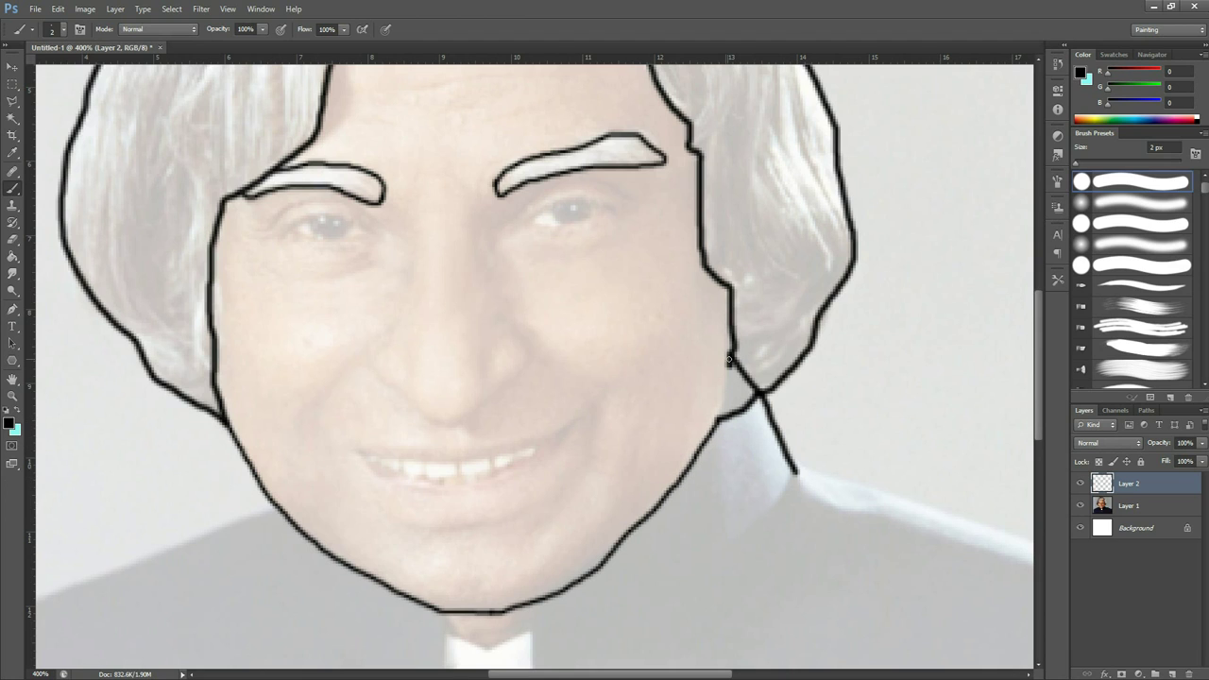
{"action": "left_click_drag", "start_coordinate": [728, 362], "coordinate": [717, 419]}
{"action": "scroll", "coordinate": [525, 386], "scroll_direction": "up", "scroll_amount": 2}
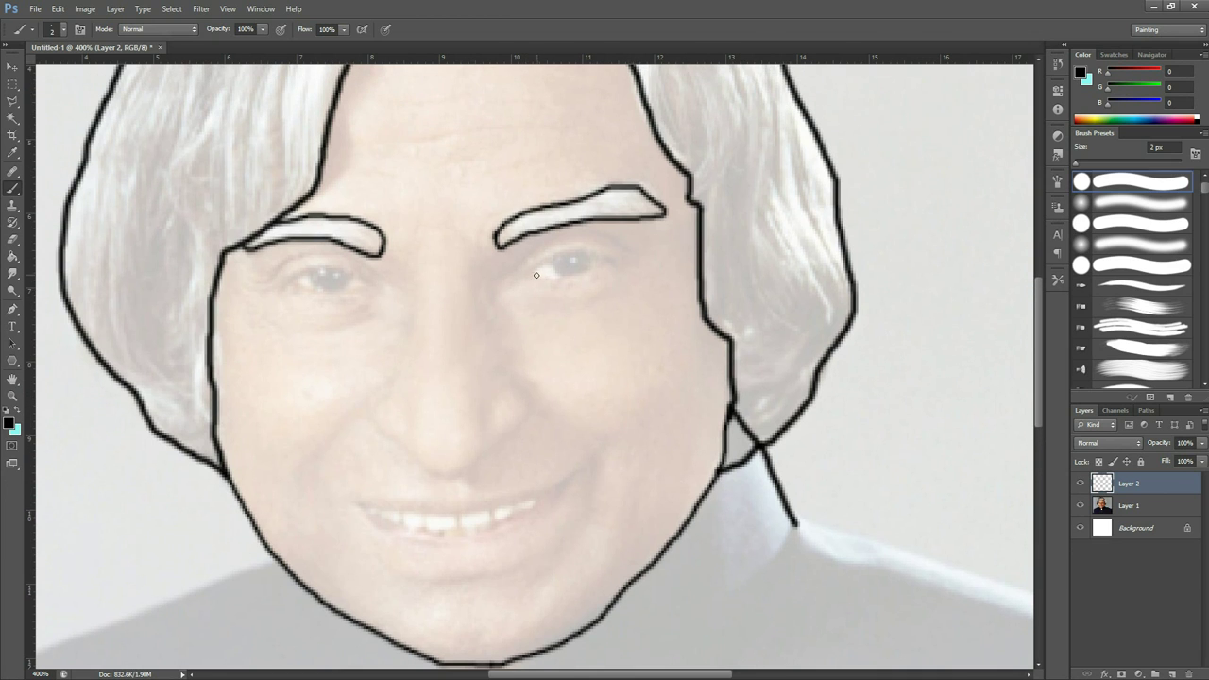
- Draw the upper eyelid contours and irises of the right and left eyes
{"action": "mouse_move", "coordinate": [529, 271]}
{"action": "left_mouse_down"}
{"action": "mouse_move", "coordinate": [565, 253]}
{"action": "mouse_move", "coordinate": [626, 263]}
{"action": "mouse_move", "coordinate": [537, 271]}
{"action": "mouse_move", "coordinate": [591, 265]}
{"action": "left_mouse_up"}
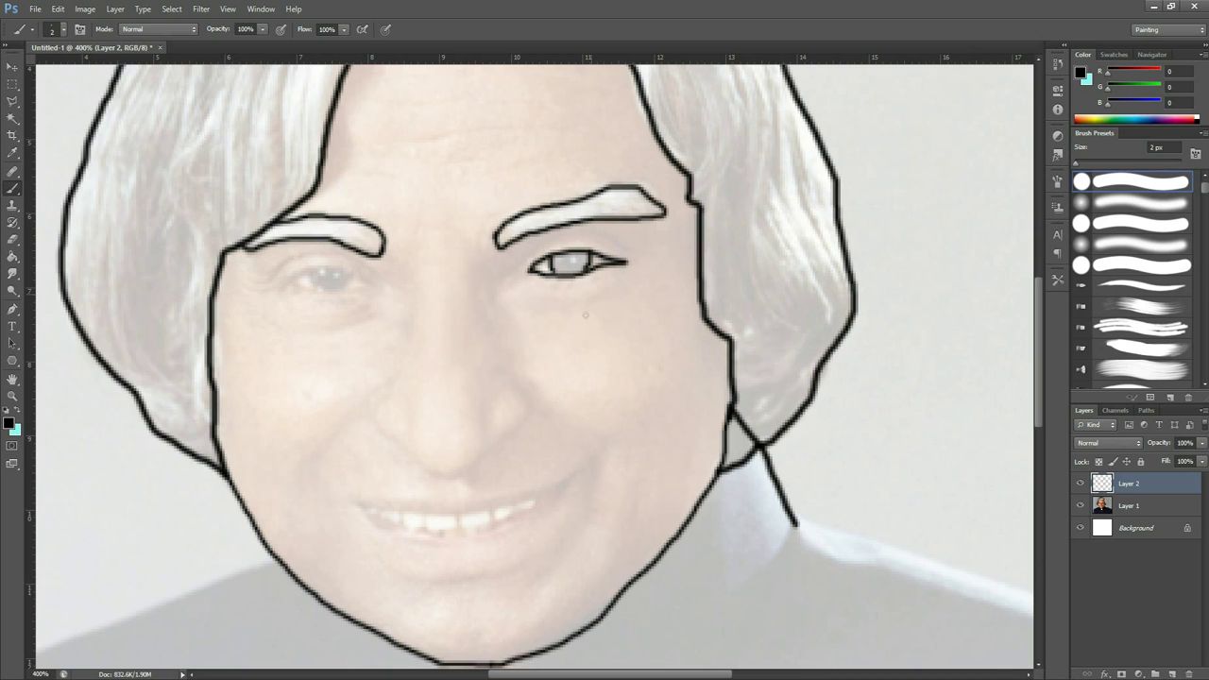
{"action": "mouse_move", "coordinate": [286, 285]}
{"action": "left_mouse_down"}
{"action": "mouse_move", "coordinate": [327, 265]}
{"action": "mouse_move", "coordinate": [368, 282]}
{"action": "mouse_move", "coordinate": [328, 297]}
{"action": "mouse_move", "coordinate": [287, 283]}
{"action": "left_mouse_up"}
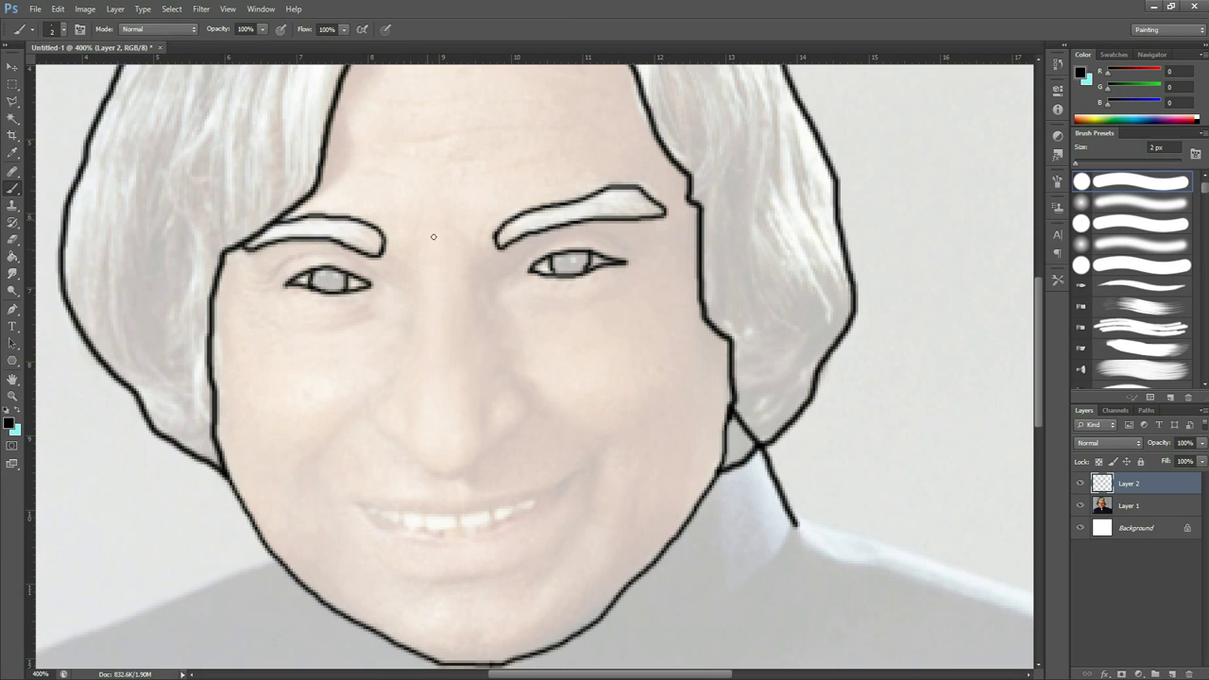
- Set the foreground colour to a light grey, sampled from near the skin tone
{"action": "left_click", "coordinate": [11, 425]}
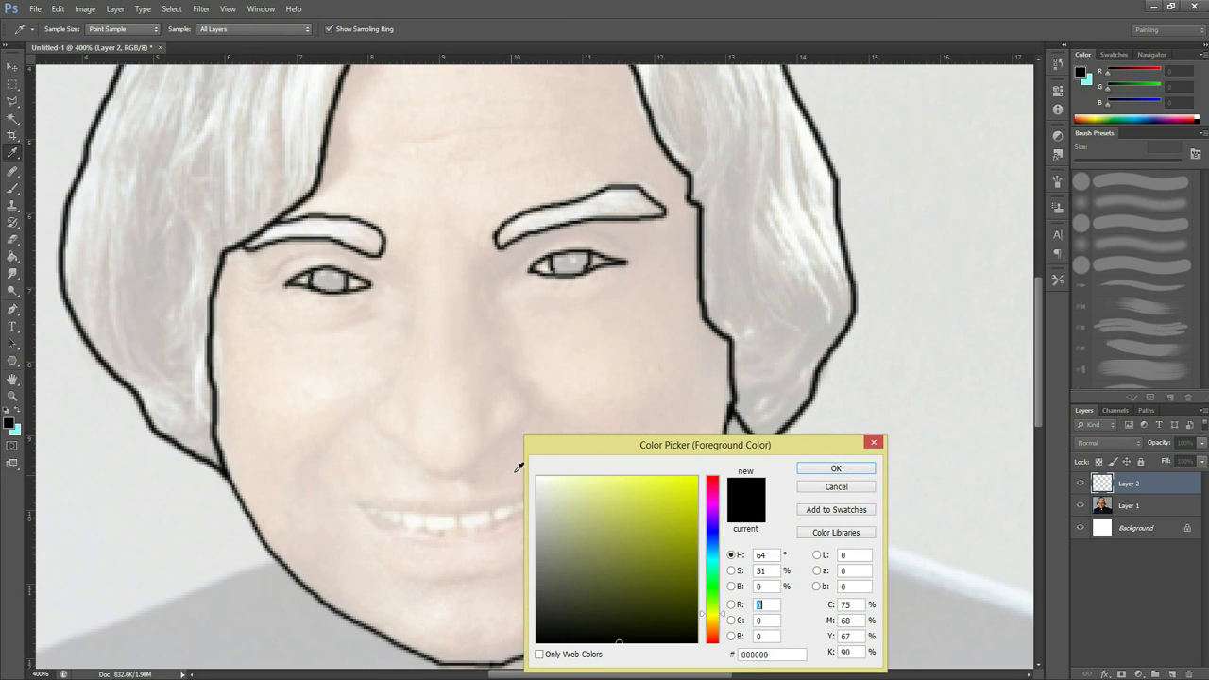
{"action": "left_click", "coordinate": [282, 268]}
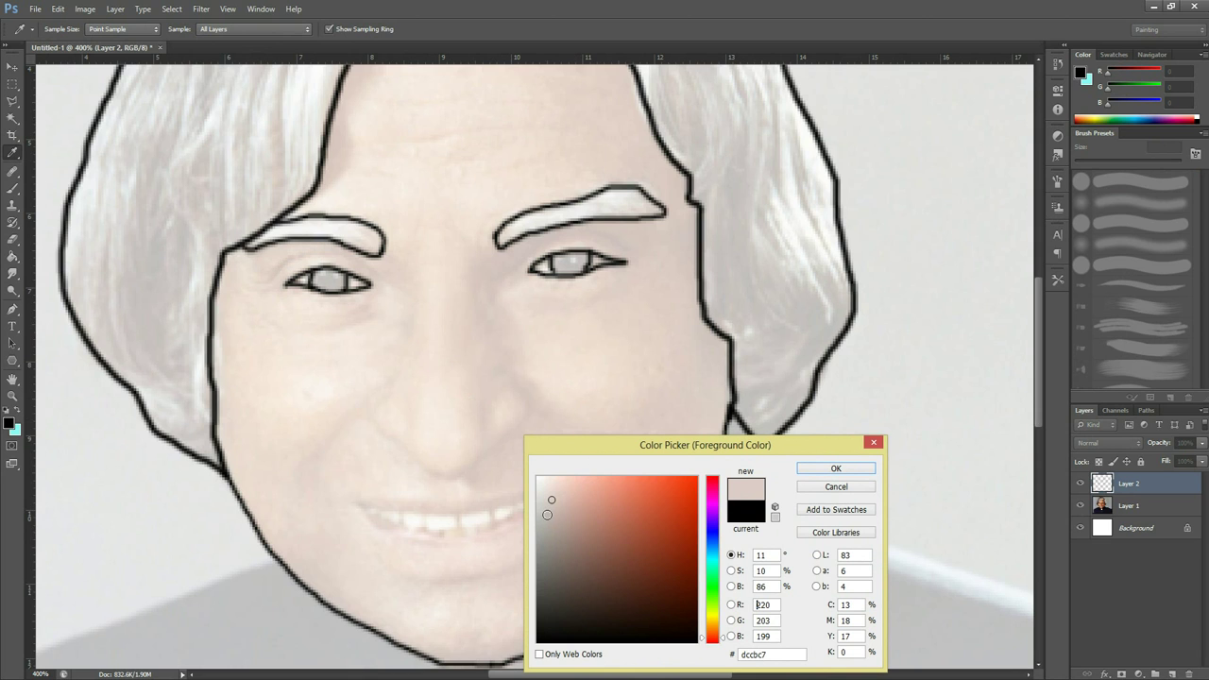
{"action": "left_click", "coordinate": [545, 514]}
{"action": "left_click", "coordinate": [836, 469]}
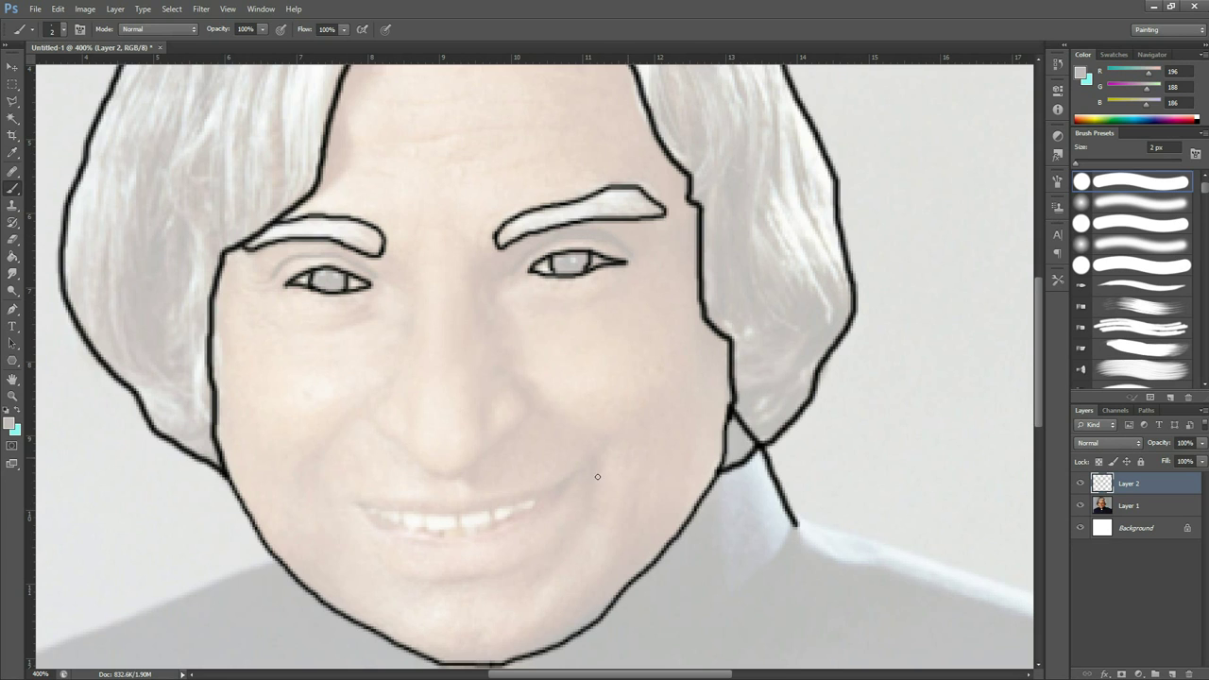
- Set the foreground colour back to black
{"action": "left_click", "coordinate": [11, 421]}
{"action": "left_click_drag", "start_coordinate": [576, 634], "coordinate": [574, 656]}
{"action": "left_click", "coordinate": [830, 468]}
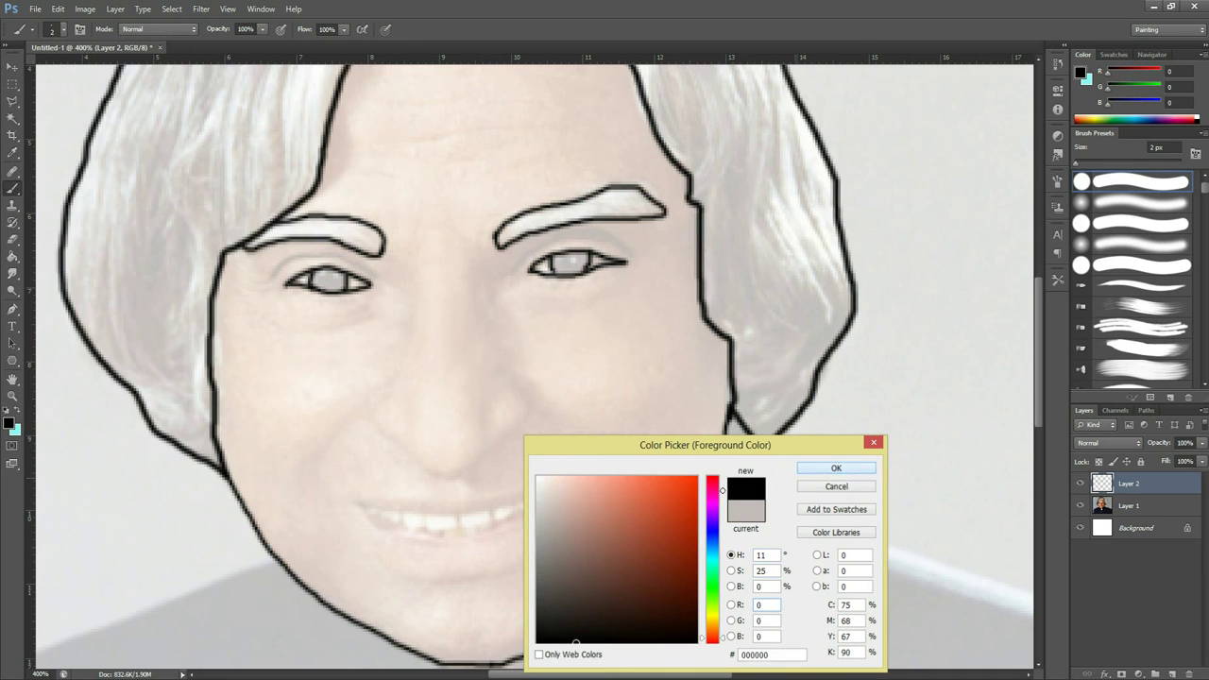
- Draw the nose outline with curved nostrils, undoing and redoing the first attempt
{"action": "mouse_move", "coordinate": [390, 378]}
{"action": "left_mouse_down"}
{"action": "mouse_move", "coordinate": [393, 439]}
{"action": "mouse_move", "coordinate": [457, 476]}
{"action": "mouse_move", "coordinate": [522, 430]}
{"action": "mouse_move", "coordinate": [528, 394]}
{"action": "mouse_move", "coordinate": [486, 397]}
{"action": "mouse_move", "coordinate": [491, 432]}
{"action": "left_mouse_up"}
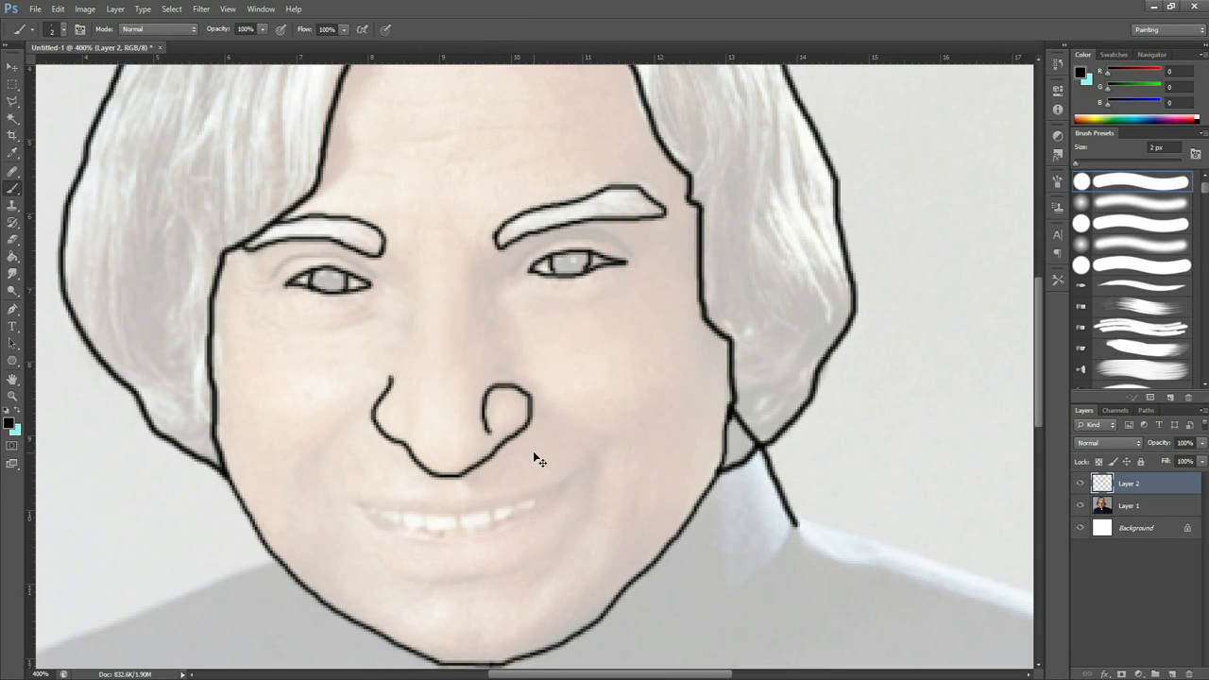
{"action": "key", "text": "ctrl+z"}
{"action": "mouse_move", "coordinate": [388, 388]}
{"action": "left_mouse_down"}
{"action": "mouse_move", "coordinate": [380, 433]}
{"action": "mouse_move", "coordinate": [440, 477]}
{"action": "mouse_move", "coordinate": [468, 475]}
{"action": "mouse_move", "coordinate": [526, 418]}
{"action": "mouse_move", "coordinate": [532, 398]}
{"action": "mouse_move", "coordinate": [510, 383]}
{"action": "left_mouse_up"}
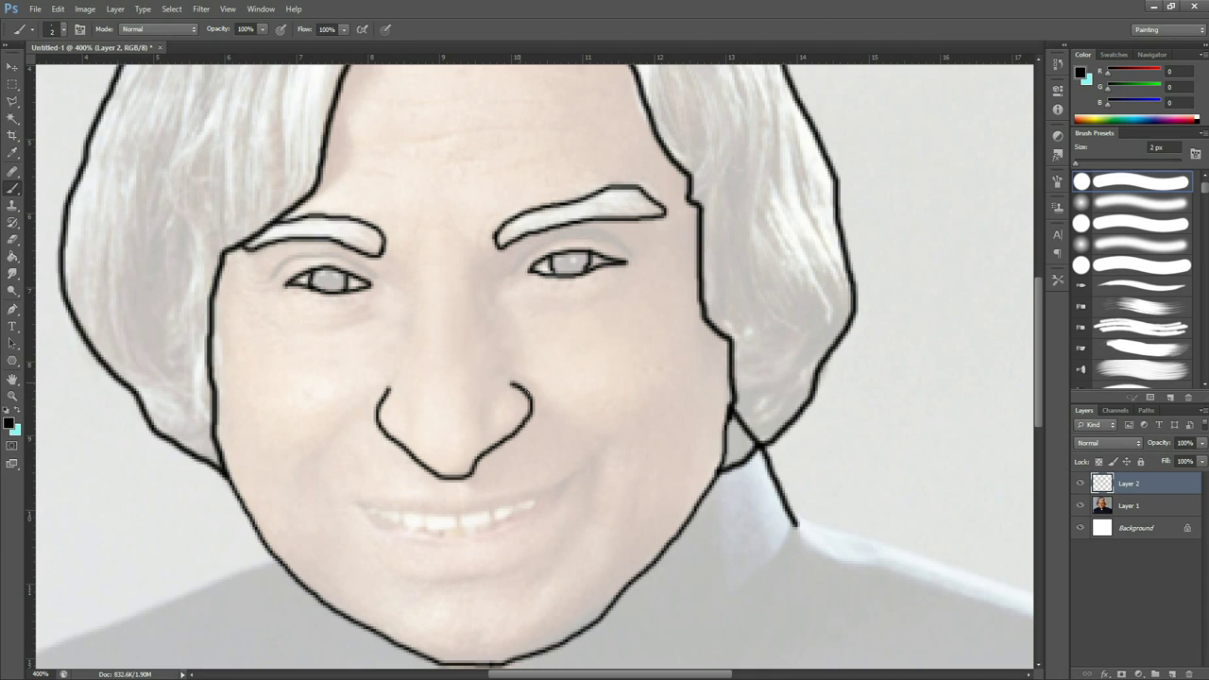
{"action": "scroll", "coordinate": [510, 525], "scroll_direction": "down", "scroll_amount": 2}
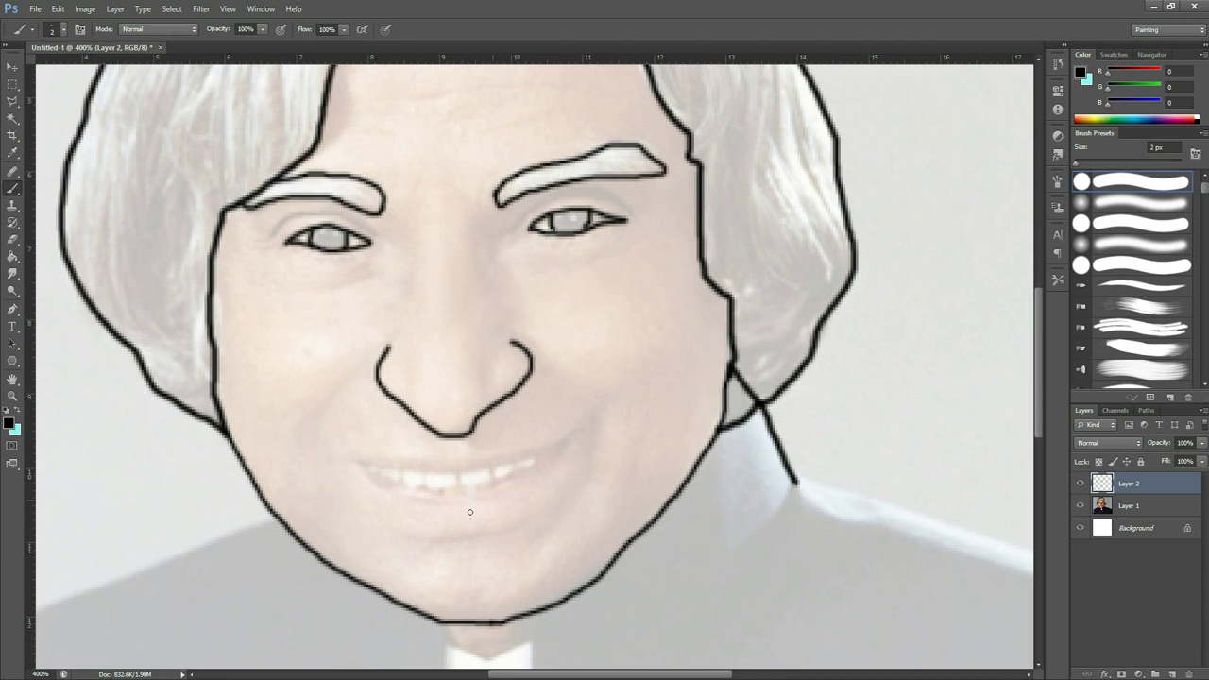
- Draw the smile line across the teeth and the curved lower lip beneath it
{"action": "mouse_move", "coordinate": [357, 460]}
{"action": "left_mouse_down"}
{"action": "mouse_move", "coordinate": [520, 451]}
{"action": "mouse_move", "coordinate": [583, 425]}
{"action": "mouse_move", "coordinate": [530, 478]}
{"action": "mouse_move", "coordinate": [469, 500]}
{"action": "mouse_move", "coordinate": [422, 500]}
{"action": "mouse_move", "coordinate": [357, 461]}
{"action": "mouse_move", "coordinate": [459, 473]}
{"action": "mouse_move", "coordinate": [573, 432]}
{"action": "left_mouse_up"}
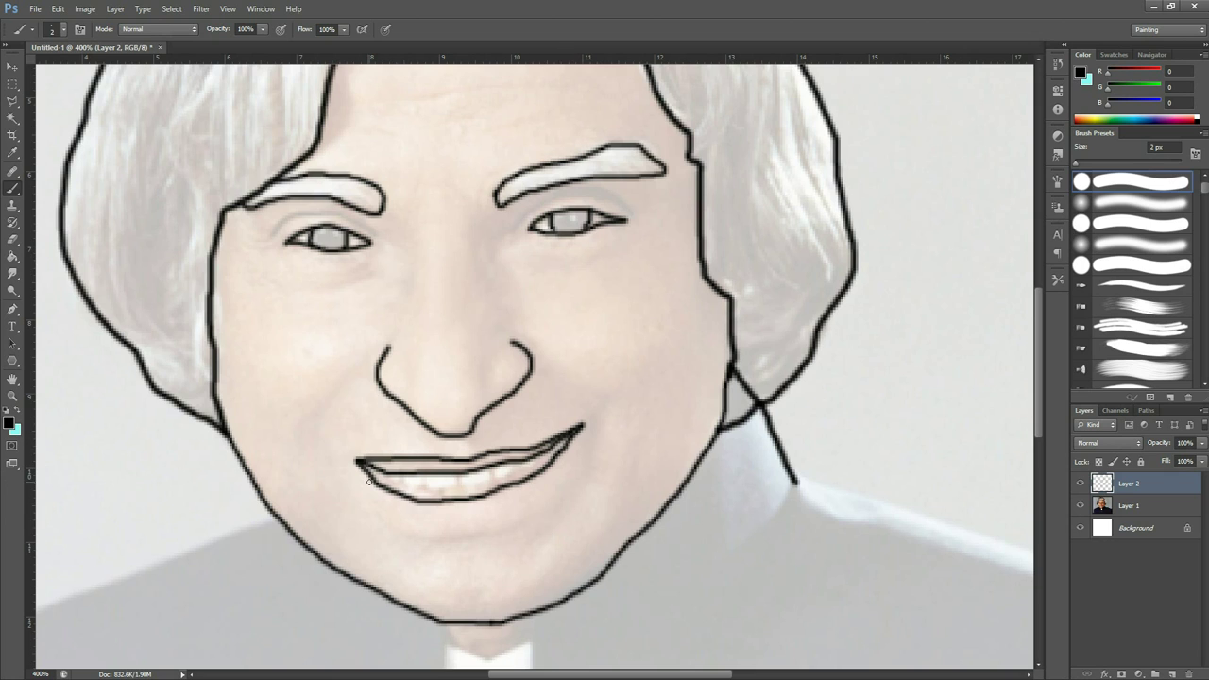
{"action": "mouse_move", "coordinate": [368, 475]}
{"action": "left_mouse_down"}
{"action": "mouse_move", "coordinate": [396, 524]}
{"action": "mouse_move", "coordinate": [473, 536]}
{"action": "mouse_move", "coordinate": [534, 512]}
{"action": "mouse_move", "coordinate": [579, 429]}
{"action": "left_mouse_up"}
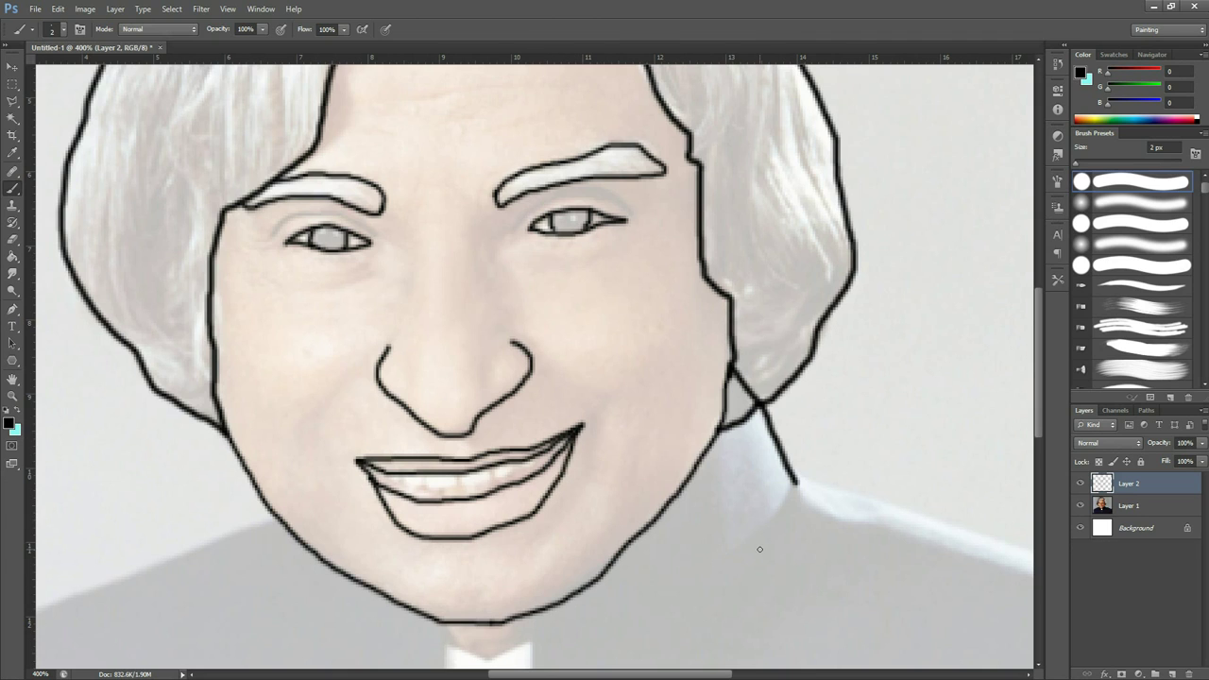
{"action": "scroll", "coordinate": [759, 549], "scroll_direction": "up", "scroll_amount": 2}
- Zoom out, briefly hide the photo, and raise Layer 1's opacity to 65% before reselecting Layer 2
{"action": "key", "text": "ctrl+minus"}
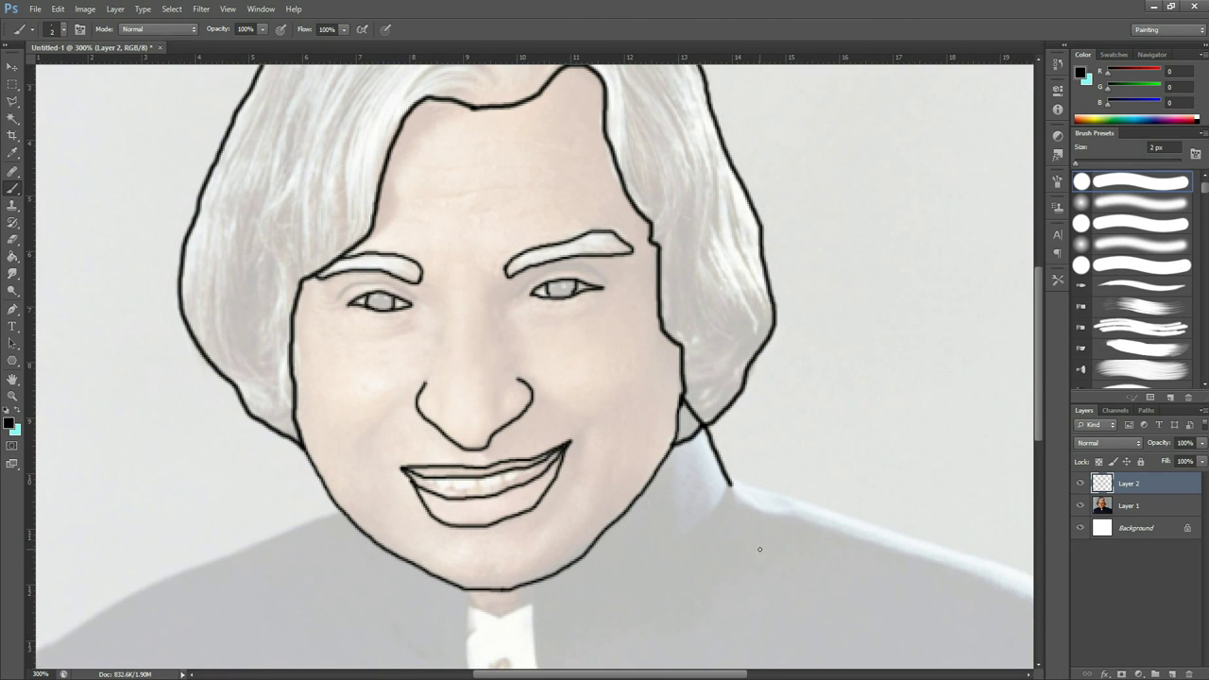
{"action": "left_click", "coordinate": [1080, 506]}
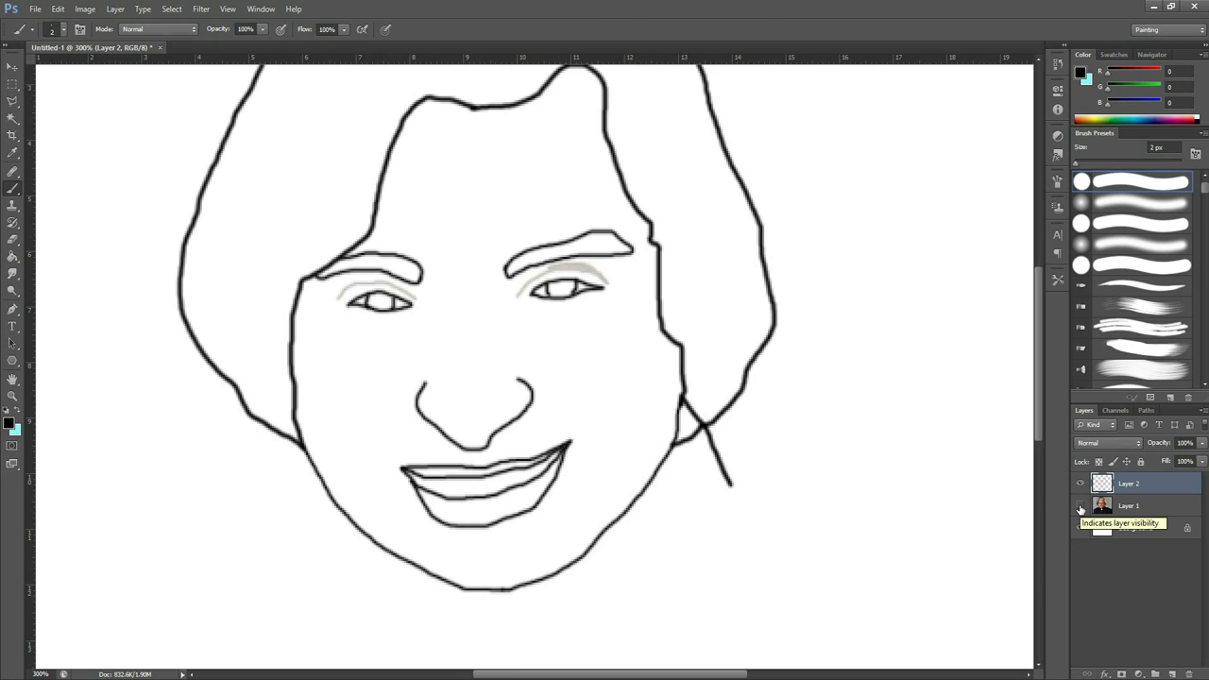
{"action": "left_click", "coordinate": [1081, 507]}
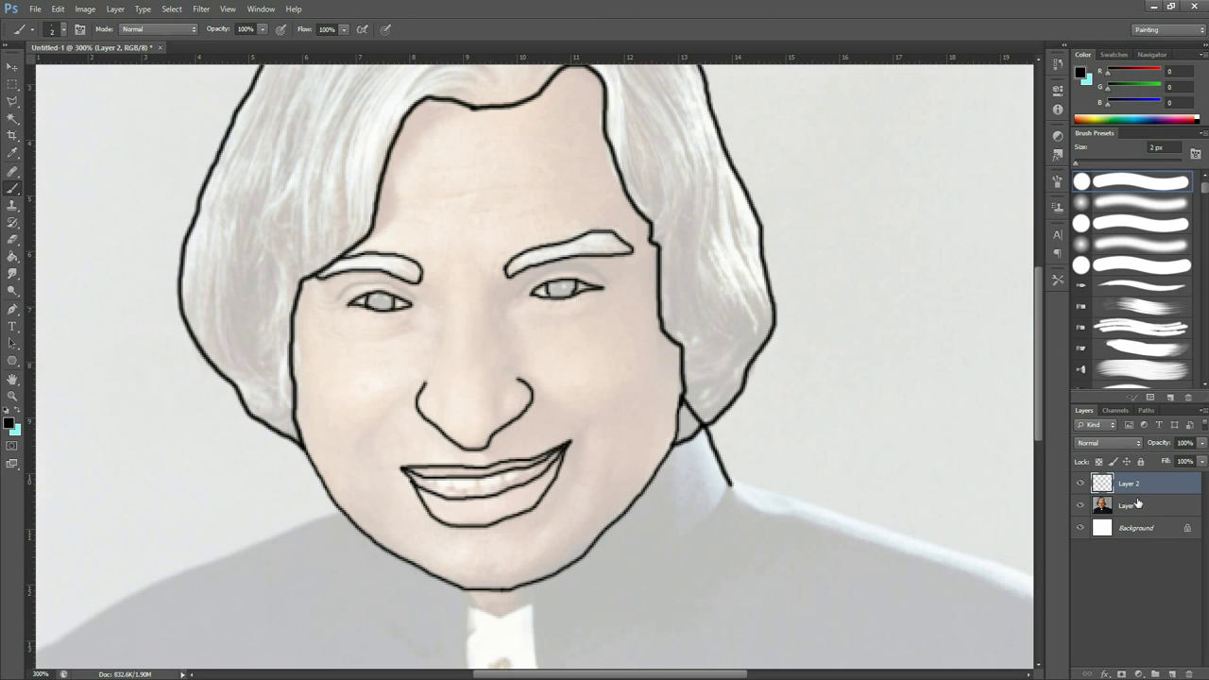
{"action": "left_click", "coordinate": [1102, 506]}
{"action": "left_click_drag", "start_coordinate": [1202, 441], "coordinate": [1176, 467]}
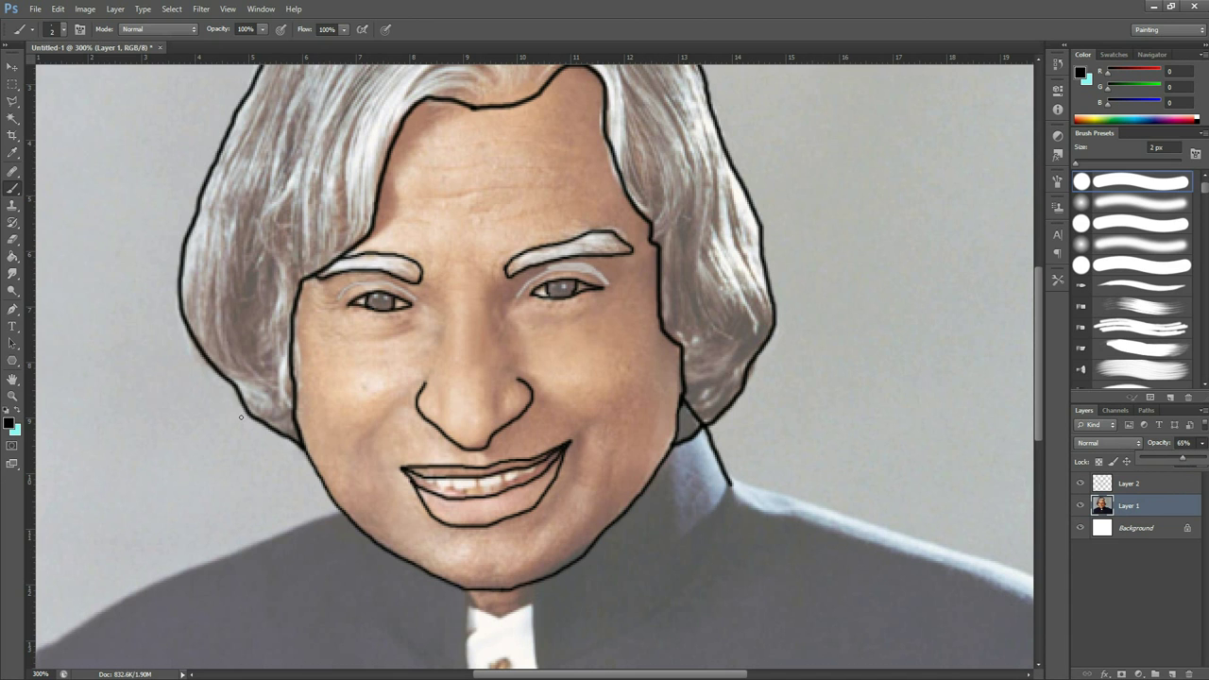
{"action": "scroll", "coordinate": [412, 527], "scroll_direction": "down", "scroll_amount": 1}
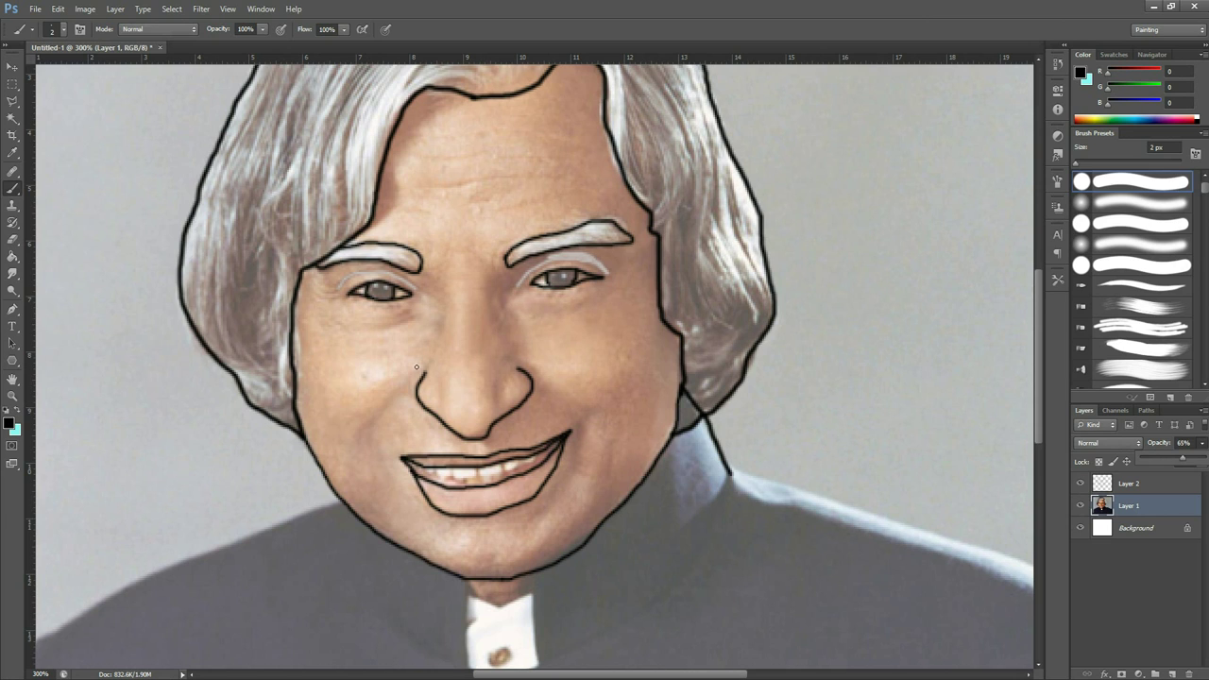
{"action": "left_click", "coordinate": [1130, 485]}
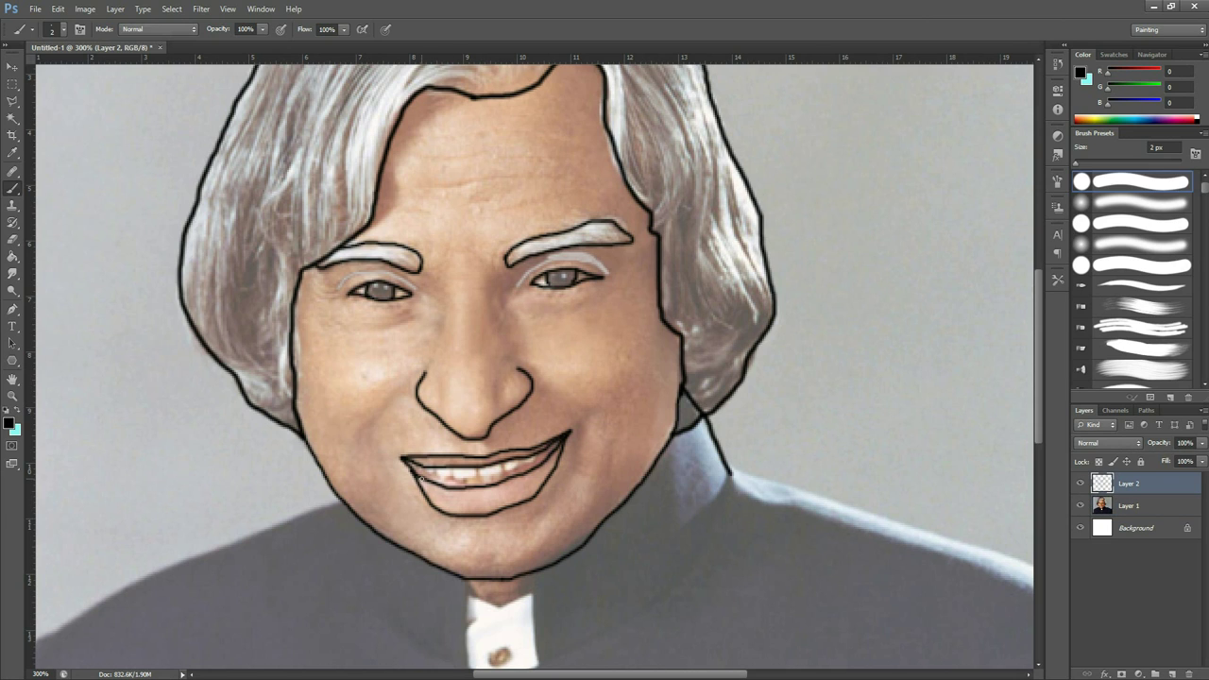
- Draw smile creases on the left and right cheeks, then hide the portrait layer
{"action": "left_click_drag", "start_coordinate": [402, 385], "coordinate": [368, 425]}
{"action": "left_click_drag", "start_coordinate": [562, 406], "coordinate": [580, 449]}
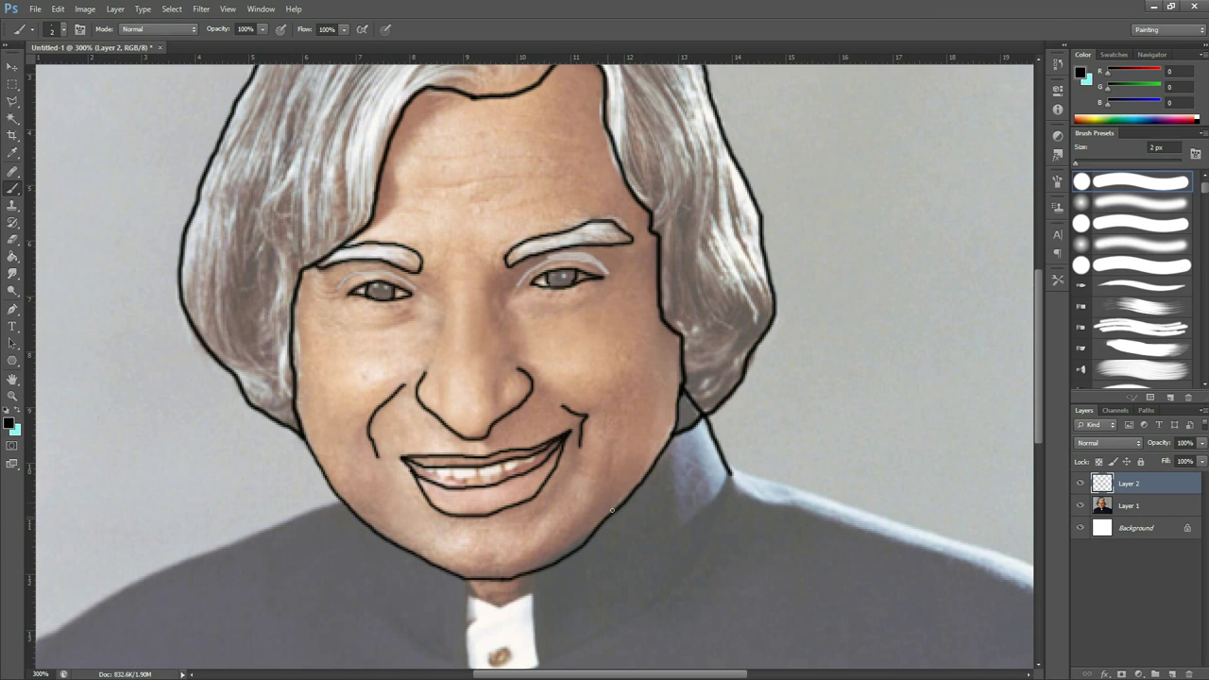
{"action": "left_click_drag", "start_coordinate": [609, 448], "coordinate": [608, 468]}
{"action": "left_click", "coordinate": [1080, 505]}
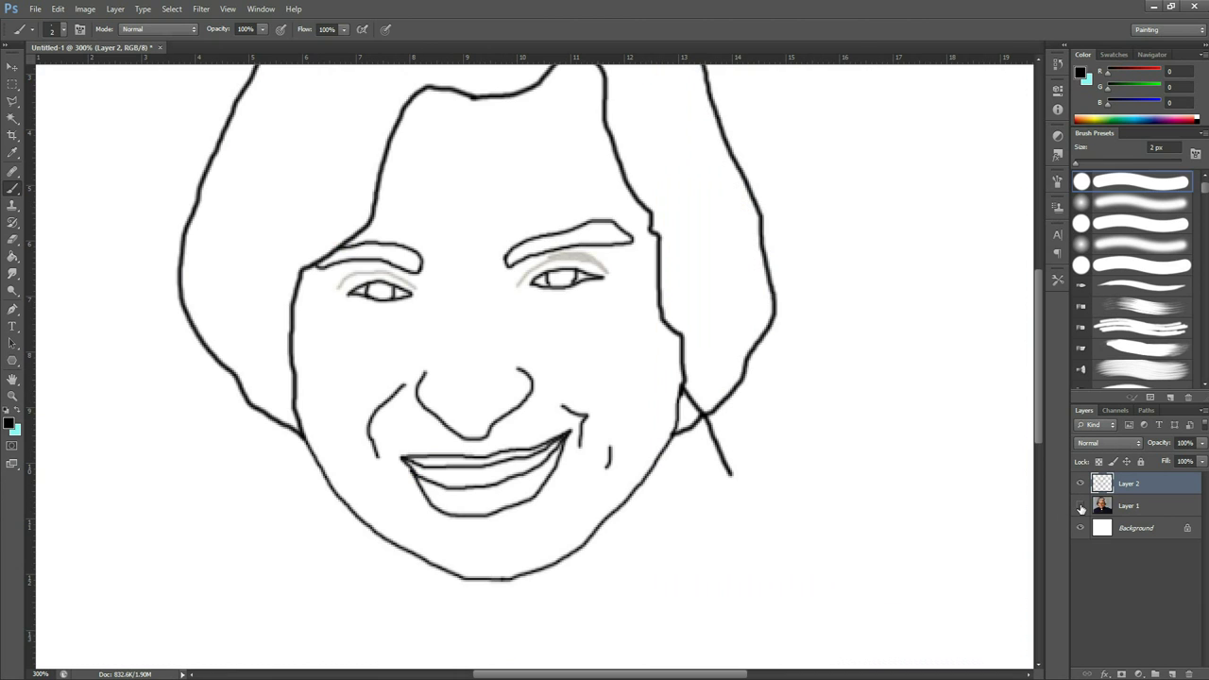
- Show the reference photo under the line art again and draw the hair parting line
{"action": "left_click", "coordinate": [1080, 508]}
{"action": "scroll", "coordinate": [536, 367], "scroll_direction": "up", "scroll_amount": 2}
{"action": "scroll", "coordinate": [535, 367], "scroll_direction": "up", "scroll_amount": 2}
{"action": "scroll", "coordinate": [491, 586], "scroll_direction": "up", "scroll_amount": 1}
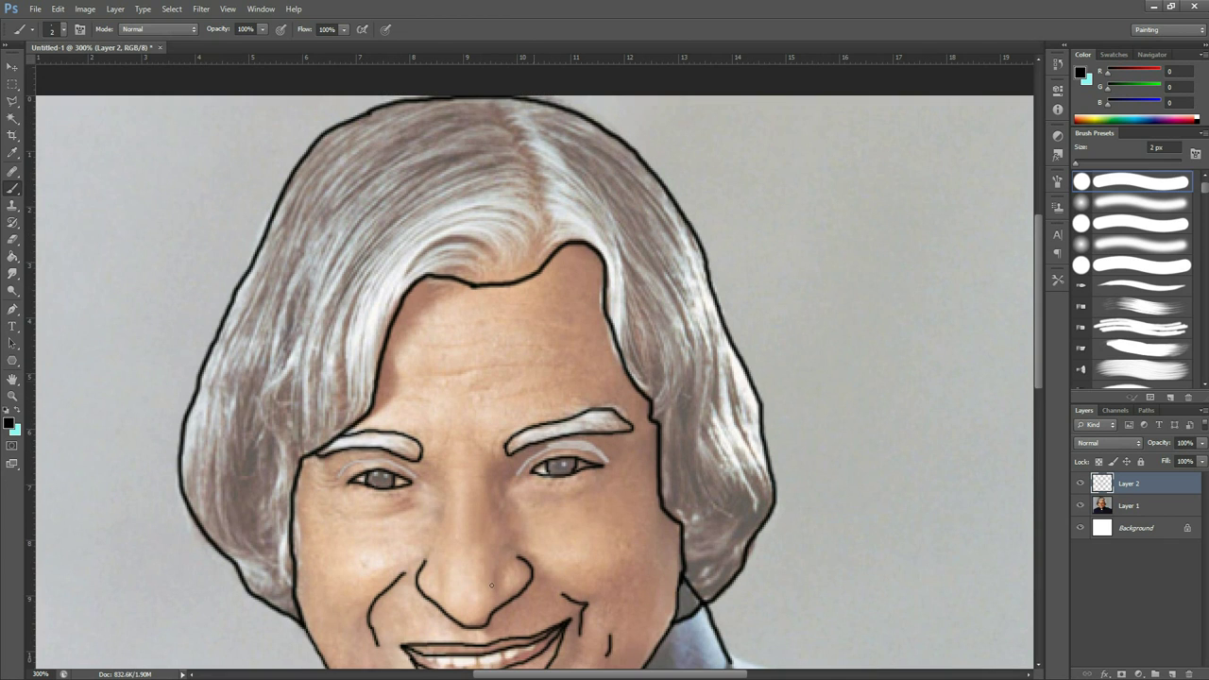
{"action": "scroll", "coordinate": [545, 336], "scroll_direction": "up", "scroll_amount": 2}
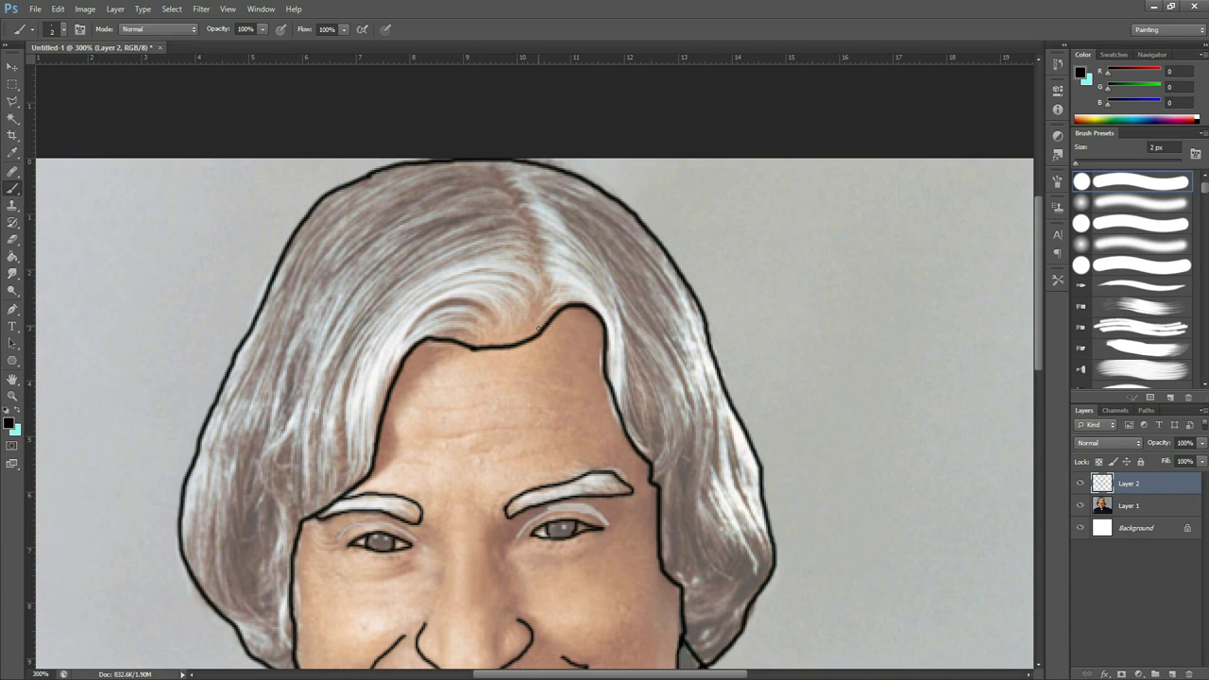
{"action": "mouse_move", "coordinate": [541, 332]}
{"action": "left_mouse_down"}
{"action": "mouse_move", "coordinate": [525, 197]}
{"action": "mouse_move", "coordinate": [497, 160]}
{"action": "left_mouse_up"}
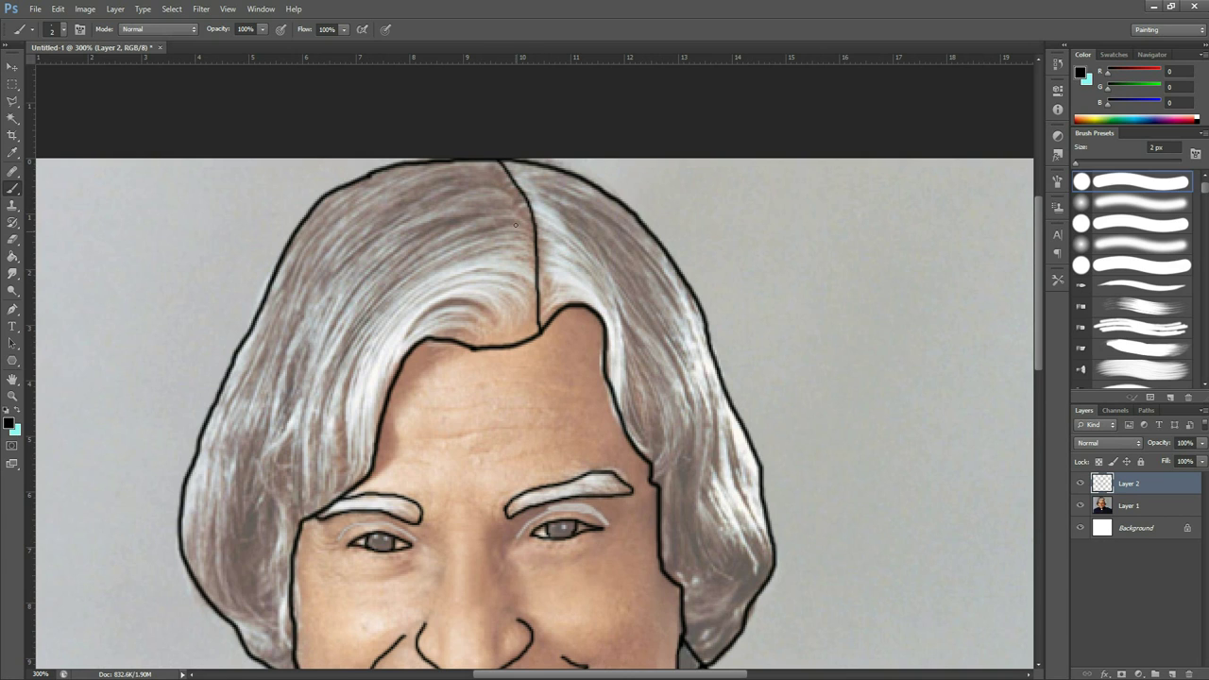
- Add four curving strand lines sweeping from the parting down the left side of the hair
{"action": "mouse_move", "coordinate": [504, 171]}
{"action": "left_mouse_down"}
{"action": "mouse_move", "coordinate": [279, 310]}
{"action": "mouse_move", "coordinate": [200, 574]}
{"action": "mouse_move", "coordinate": [204, 594]}
{"action": "left_mouse_up"}
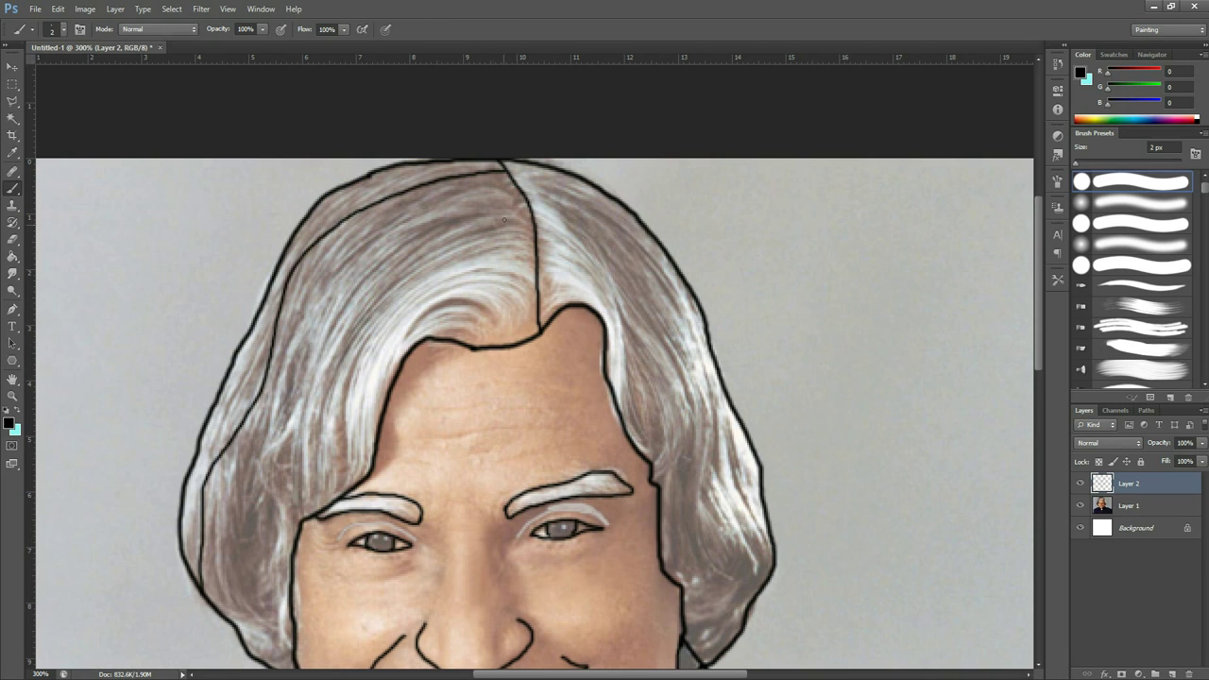
{"action": "mouse_move", "coordinate": [506, 182]}
{"action": "left_mouse_down"}
{"action": "mouse_move", "coordinate": [454, 194]}
{"action": "mouse_move", "coordinate": [299, 300]}
{"action": "mouse_move", "coordinate": [271, 433]}
{"action": "mouse_move", "coordinate": [200, 596]}
{"action": "left_mouse_up"}
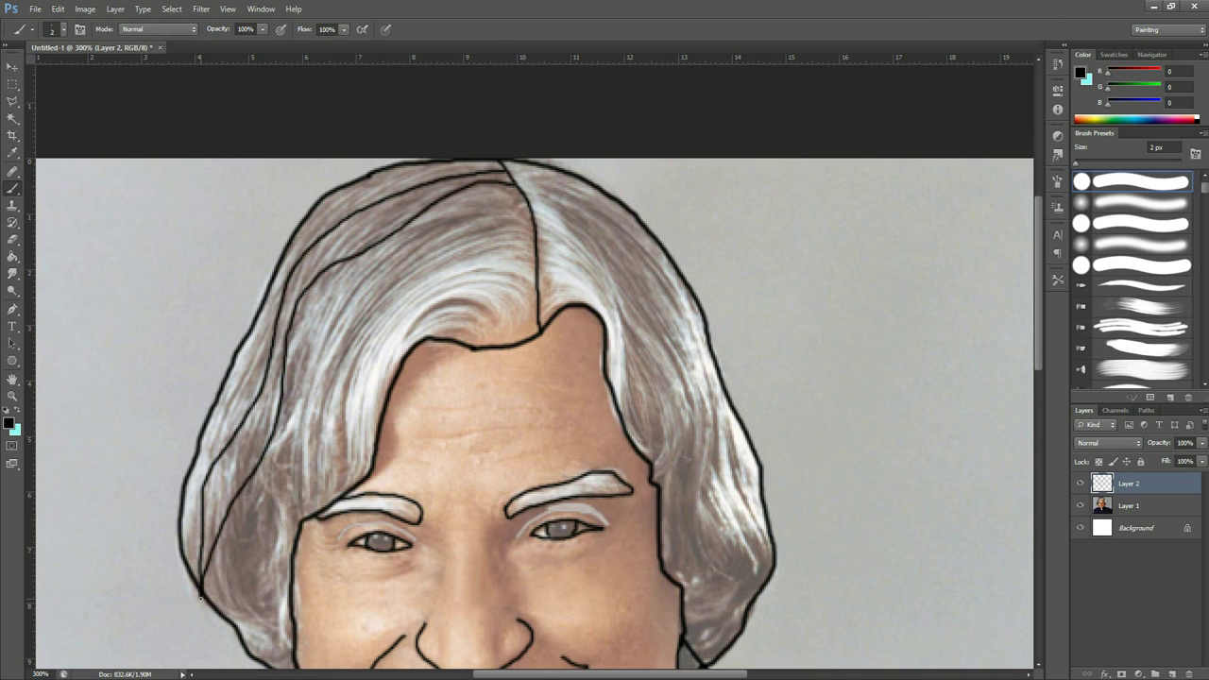
{"action": "mouse_move", "coordinate": [526, 198]}
{"action": "left_mouse_down"}
{"action": "mouse_move", "coordinate": [488, 198]}
{"action": "mouse_move", "coordinate": [338, 325]}
{"action": "mouse_move", "coordinate": [289, 489]}
{"action": "mouse_move", "coordinate": [221, 609]}
{"action": "left_mouse_up"}
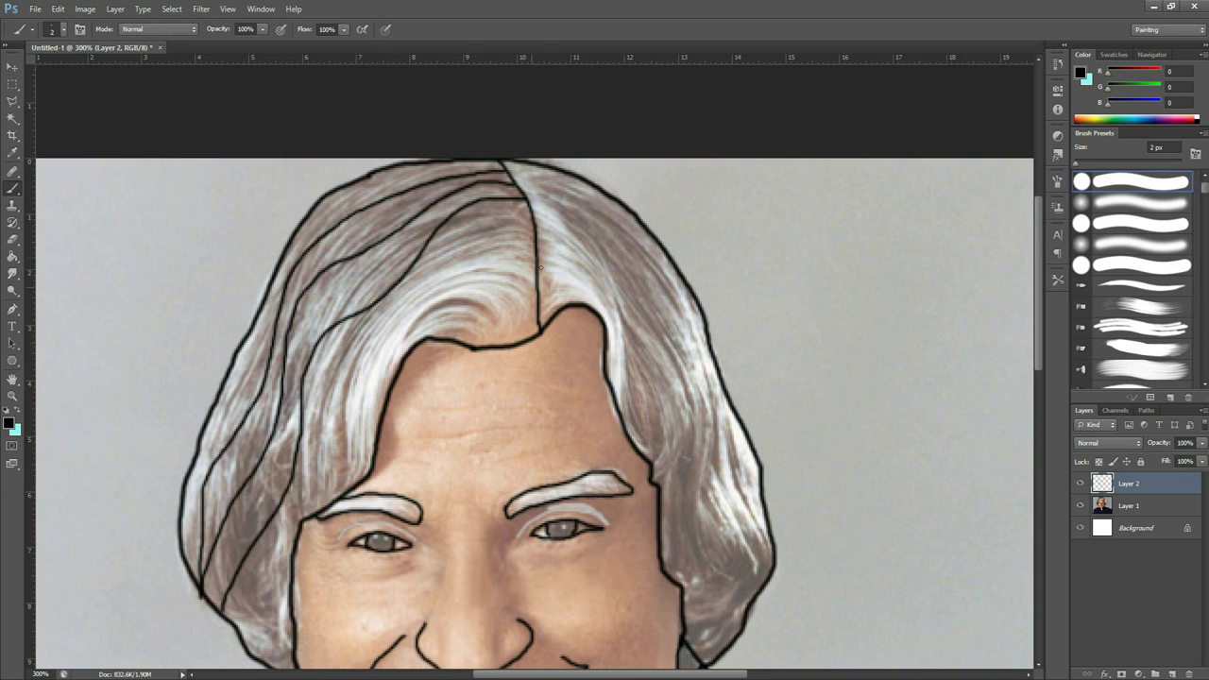
{"action": "mouse_move", "coordinate": [243, 643]}
{"action": "left_mouse_down"}
{"action": "mouse_move", "coordinate": [351, 364]}
{"action": "mouse_move", "coordinate": [478, 261]}
{"action": "mouse_move", "coordinate": [535, 254]}
{"action": "left_mouse_up"}
- Retrace the parting and add strands curving down the right side and along the right hair edge
{"action": "scroll", "coordinate": [565, 216], "scroll_direction": "up", "scroll_amount": 1}
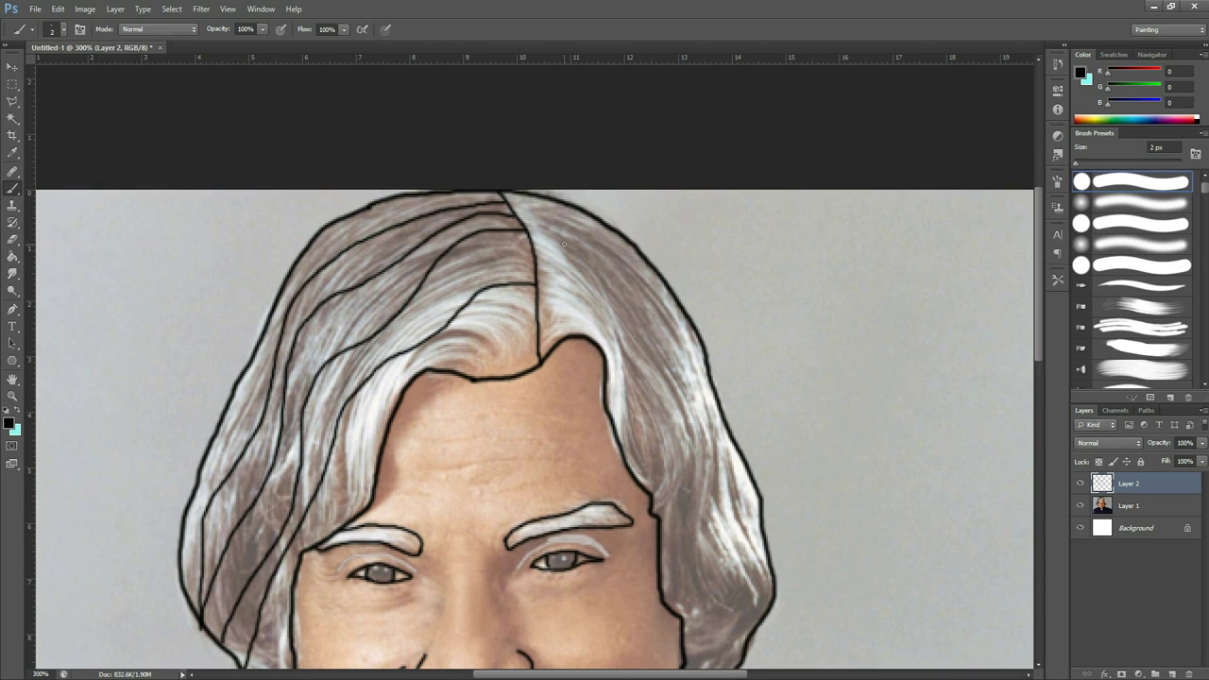
{"action": "mouse_move", "coordinate": [511, 198]}
{"action": "left_mouse_down"}
{"action": "mouse_move", "coordinate": [539, 250]}
{"action": "mouse_move", "coordinate": [552, 351]}
{"action": "left_mouse_up"}
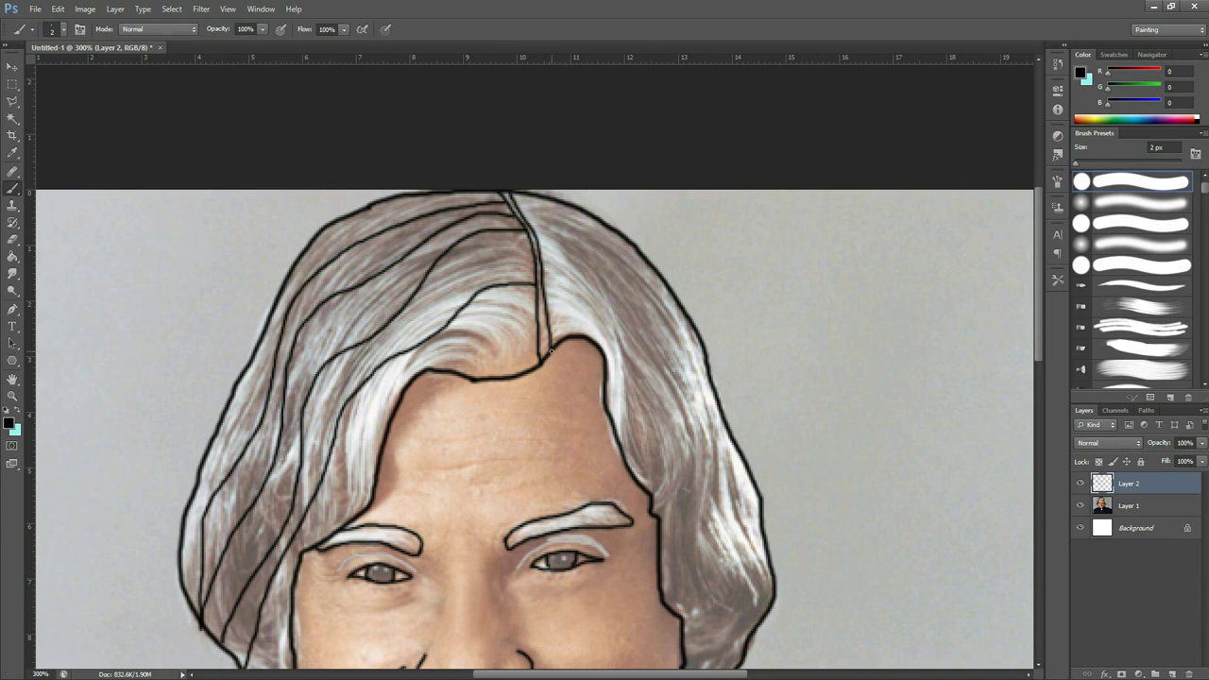
{"action": "scroll", "coordinate": [658, 417], "scroll_direction": "down", "scroll_amount": 2}
{"action": "scroll", "coordinate": [621, 274], "scroll_direction": "down", "scroll_amount": 2}
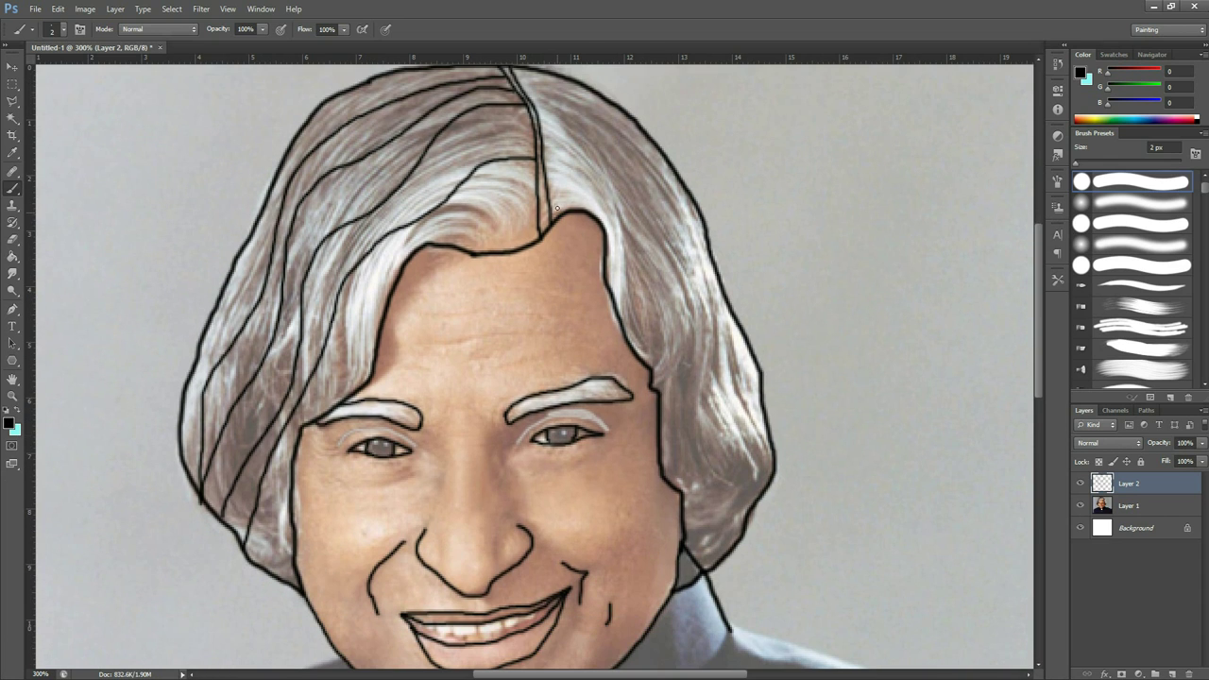
{"action": "mouse_move", "coordinate": [550, 195]}
{"action": "left_mouse_down"}
{"action": "mouse_move", "coordinate": [587, 187]}
{"action": "mouse_move", "coordinate": [625, 211]}
{"action": "mouse_move", "coordinate": [705, 457]}
{"action": "mouse_move", "coordinate": [744, 534]}
{"action": "left_mouse_up"}
{"action": "mouse_move", "coordinate": [759, 487]}
{"action": "left_mouse_down"}
{"action": "mouse_move", "coordinate": [684, 264]}
{"action": "mouse_move", "coordinate": [635, 174]}
{"action": "mouse_move", "coordinate": [543, 141]}
{"action": "mouse_move", "coordinate": [584, 123]}
{"action": "mouse_move", "coordinate": [677, 203]}
{"action": "mouse_move", "coordinate": [762, 414]}
{"action": "left_mouse_up"}
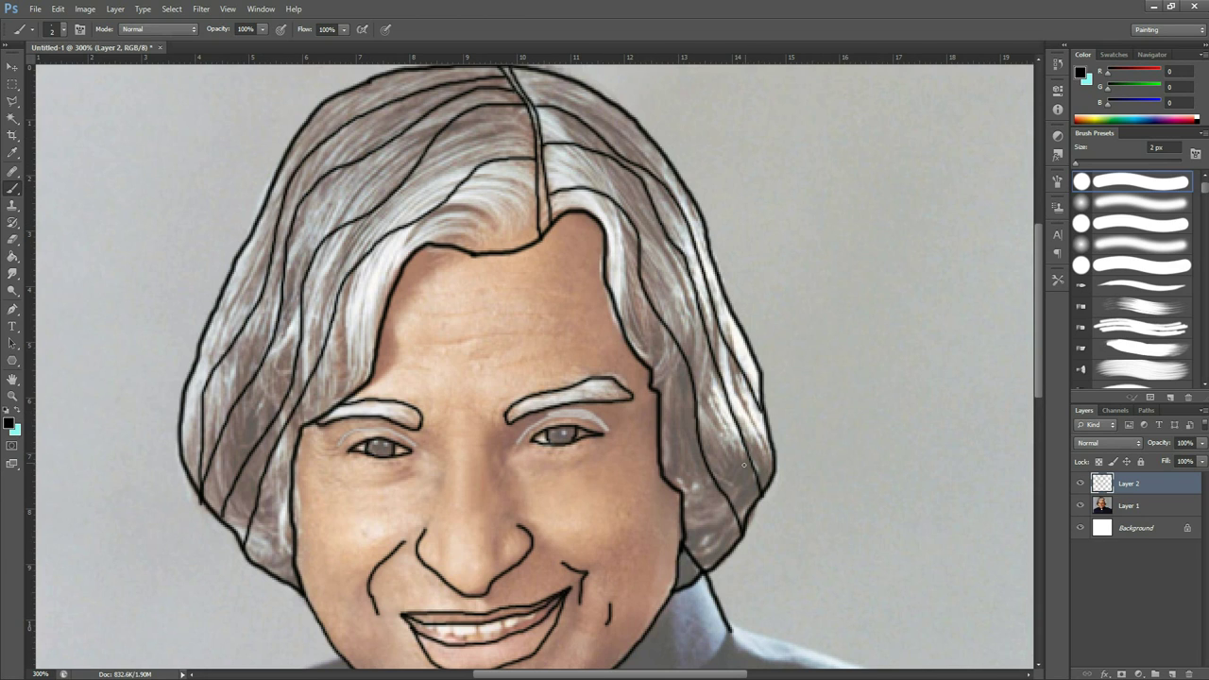
{"action": "scroll", "coordinate": [743, 465], "scroll_direction": "down", "scroll_amount": 2}
{"action": "scroll", "coordinate": [746, 463], "scroll_direction": "down", "scroll_amount": 2}
{"action": "scroll", "coordinate": [756, 456], "scroll_direction": "down", "scroll_amount": 3}
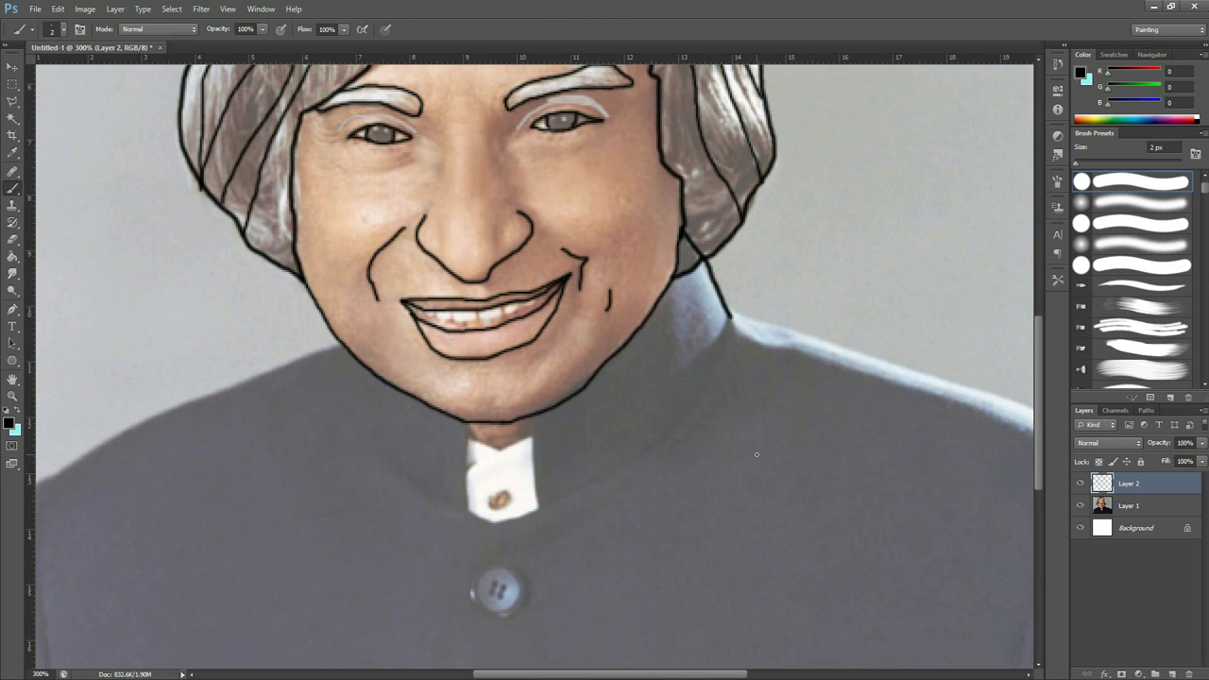
- Zoom out and outline both jacket shoulders, erasing and redrawing the lower left shoulder line
{"action": "key", "text": "ctrl+minus"}
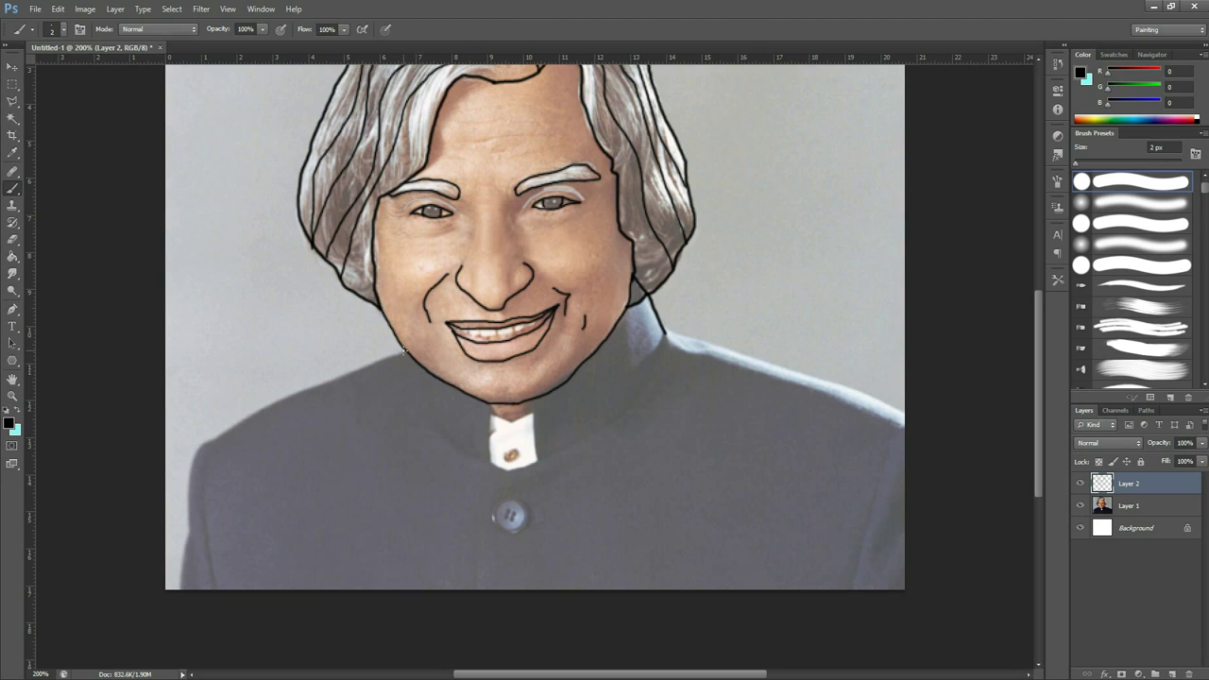
{"action": "mouse_move", "coordinate": [391, 358]}
{"action": "left_mouse_down"}
{"action": "mouse_move", "coordinate": [245, 420]}
{"action": "mouse_move", "coordinate": [191, 489]}
{"action": "mouse_move", "coordinate": [177, 600]}
{"action": "left_mouse_up"}
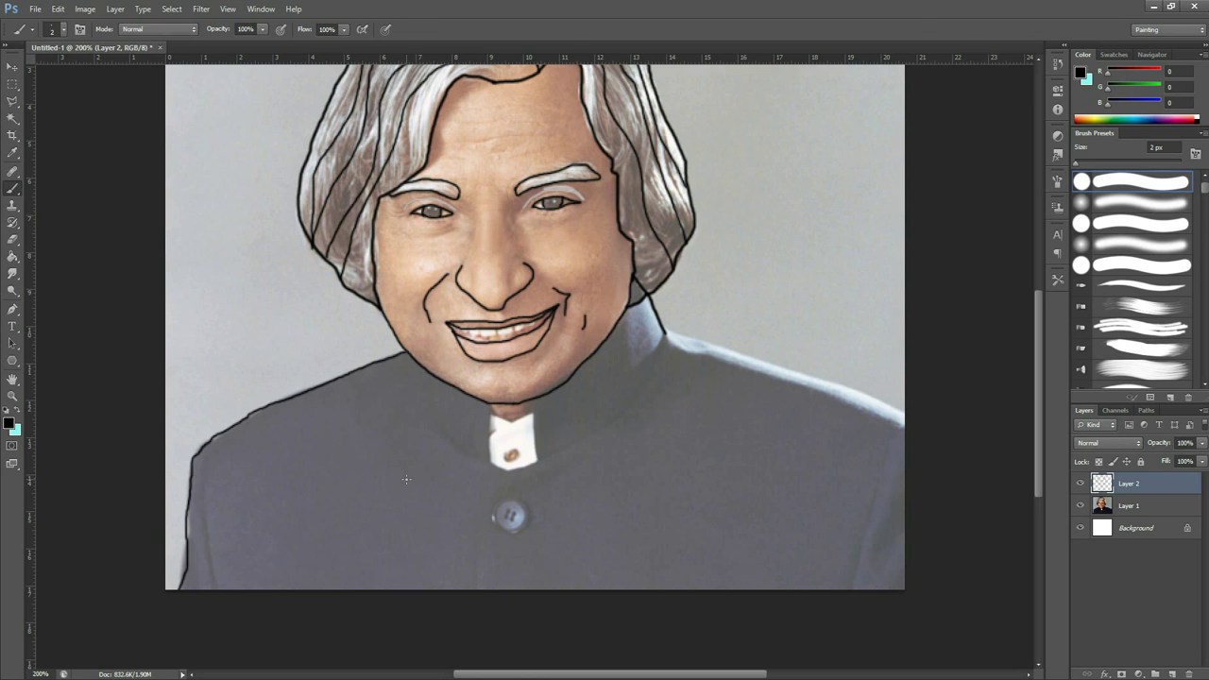
{"action": "key", "text": "e"}
{"action": "left_click_drag", "start_coordinate": [194, 499], "coordinate": [173, 628]}
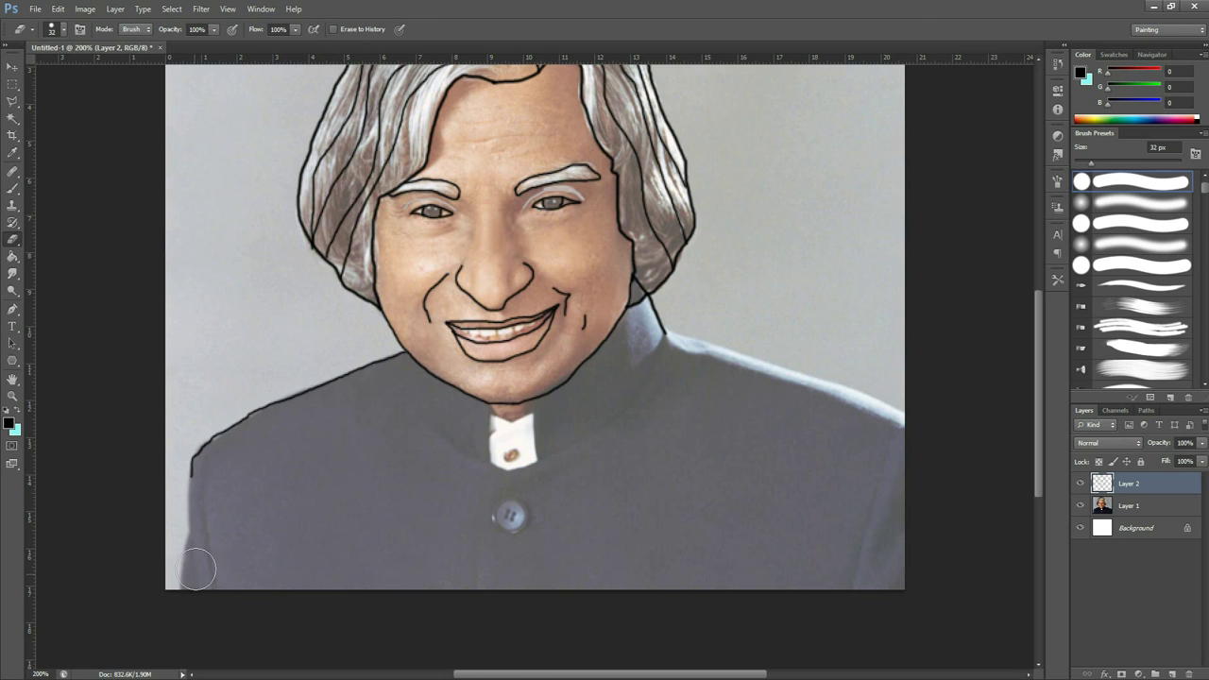
{"action": "key", "text": "b"}
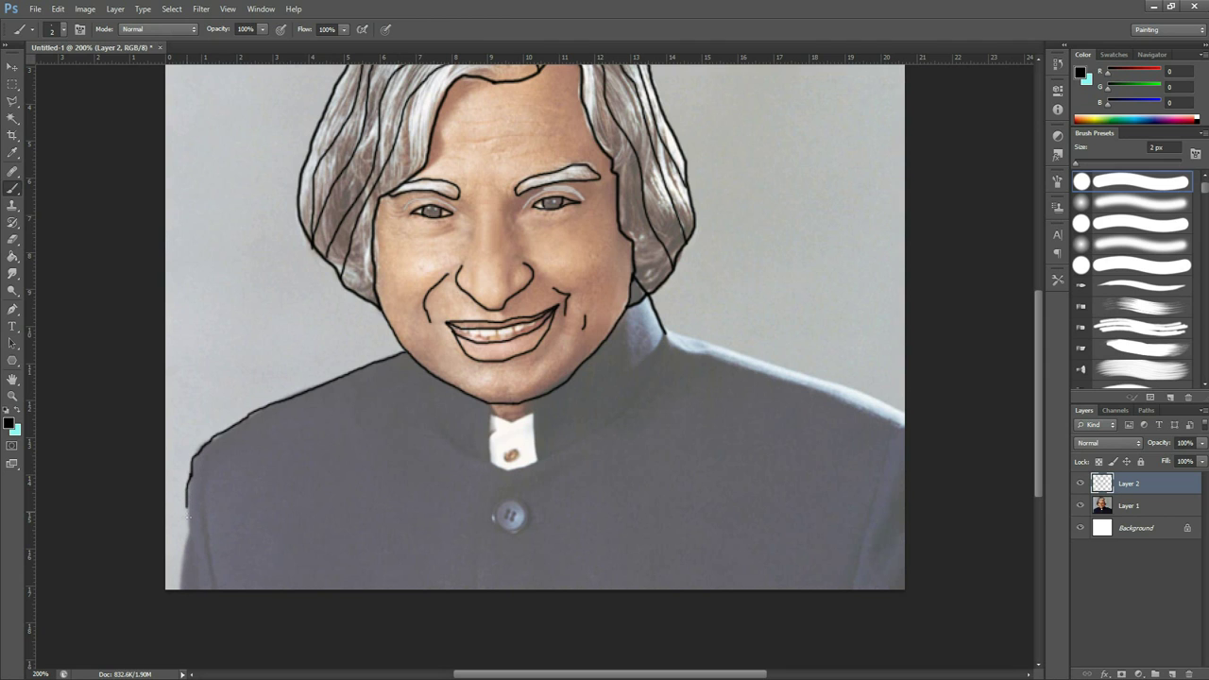
{"action": "left_click_drag", "start_coordinate": [185, 545], "coordinate": [173, 584]}
{"action": "left_click_drag", "start_coordinate": [665, 330], "coordinate": [919, 422]}
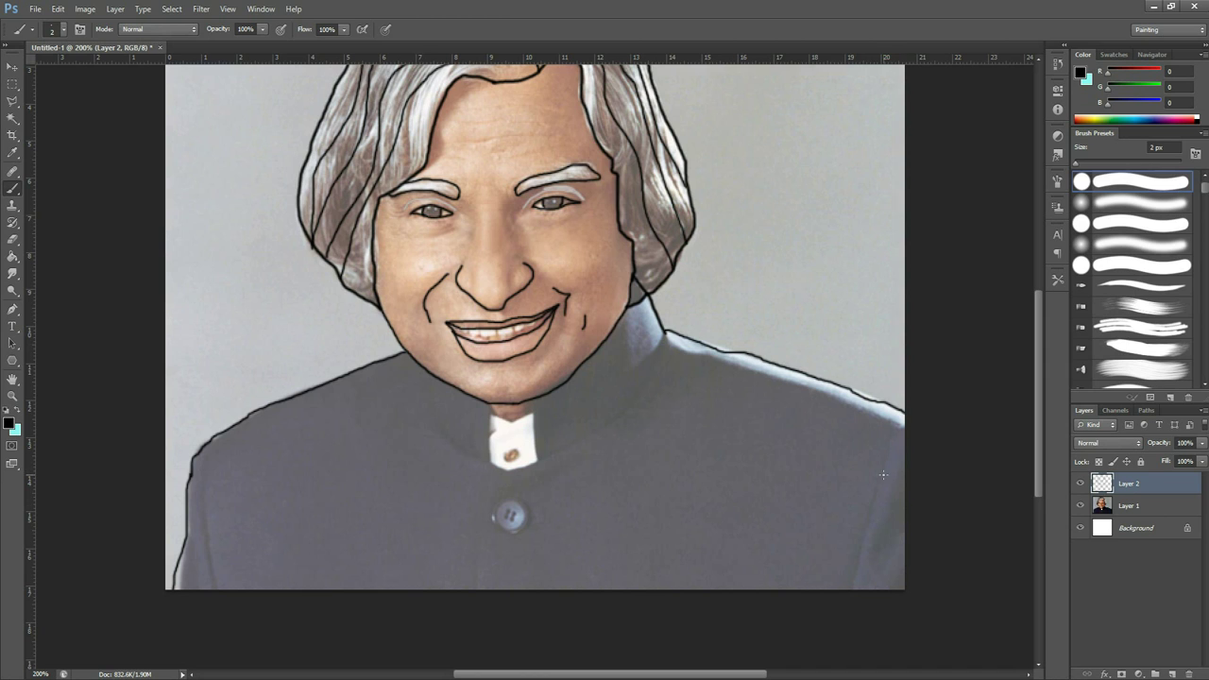
- Trace the jacket's right side and both edges of the stand-up collar
{"action": "left_click_drag", "start_coordinate": [877, 485], "coordinate": [847, 615]}
{"action": "left_click_drag", "start_coordinate": [475, 458], "coordinate": [385, 360]}
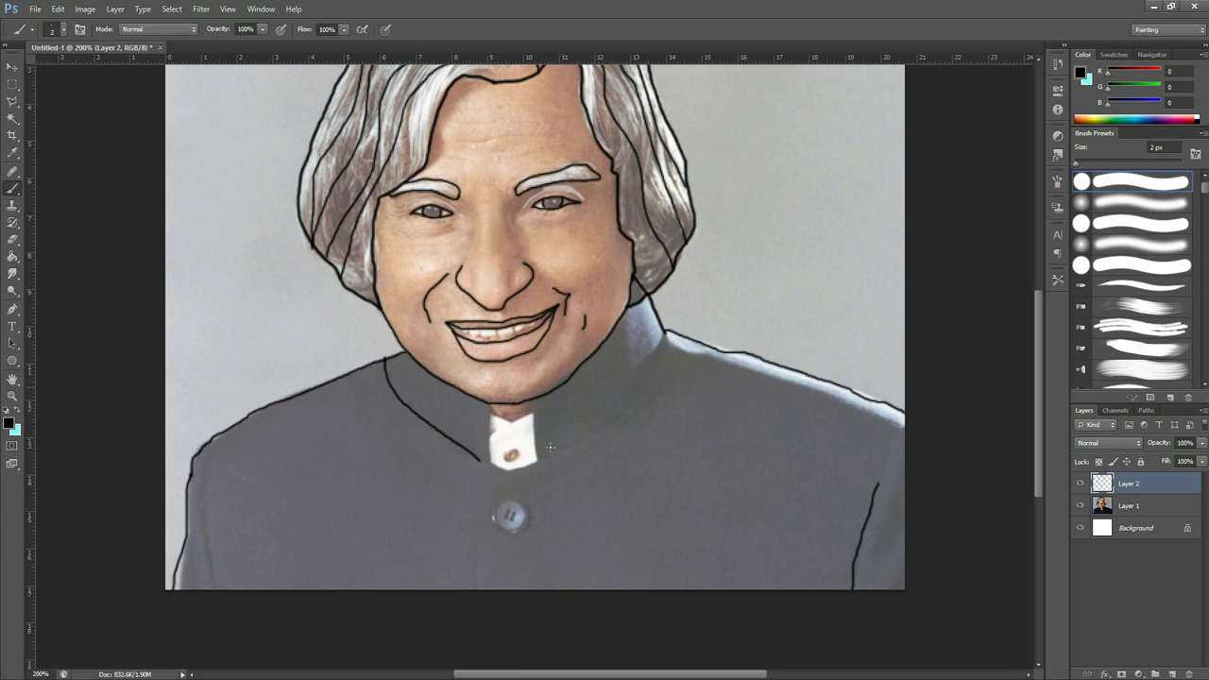
{"action": "mouse_move", "coordinate": [540, 456]}
{"action": "left_mouse_down"}
{"action": "mouse_move", "coordinate": [657, 357]}
{"action": "mouse_move", "coordinate": [665, 332]}
{"action": "left_mouse_up"}
- Outline the white inner collar and draw the jacket's front line down toward the button
{"action": "left_click_drag", "start_coordinate": [488, 461], "coordinate": [491, 406]}
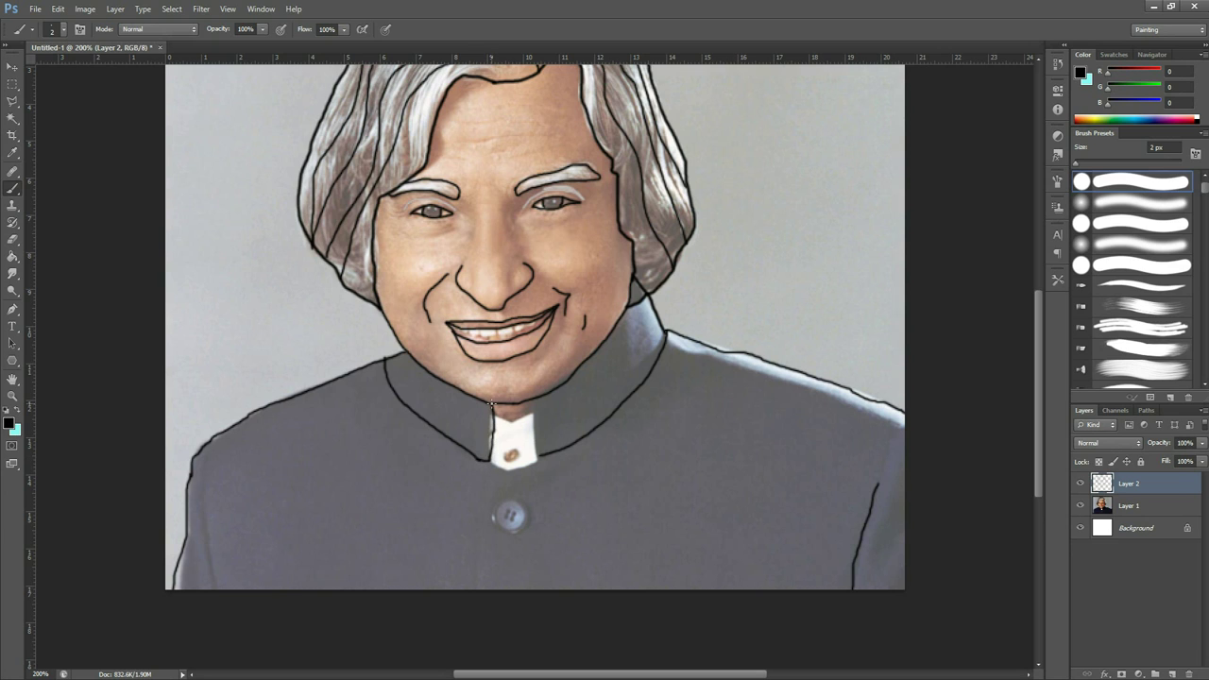
{"action": "left_click_drag", "start_coordinate": [535, 404], "coordinate": [542, 457]}
{"action": "mouse_move", "coordinate": [492, 415]}
{"action": "left_mouse_down"}
{"action": "mouse_move", "coordinate": [515, 427]}
{"action": "mouse_move", "coordinate": [532, 412]}
{"action": "mouse_move", "coordinate": [504, 451]}
{"action": "mouse_move", "coordinate": [517, 463]}
{"action": "mouse_move", "coordinate": [514, 448]}
{"action": "left_mouse_up"}
{"action": "scroll", "coordinate": [542, 541], "scroll_direction": "down", "scroll_amount": 3}
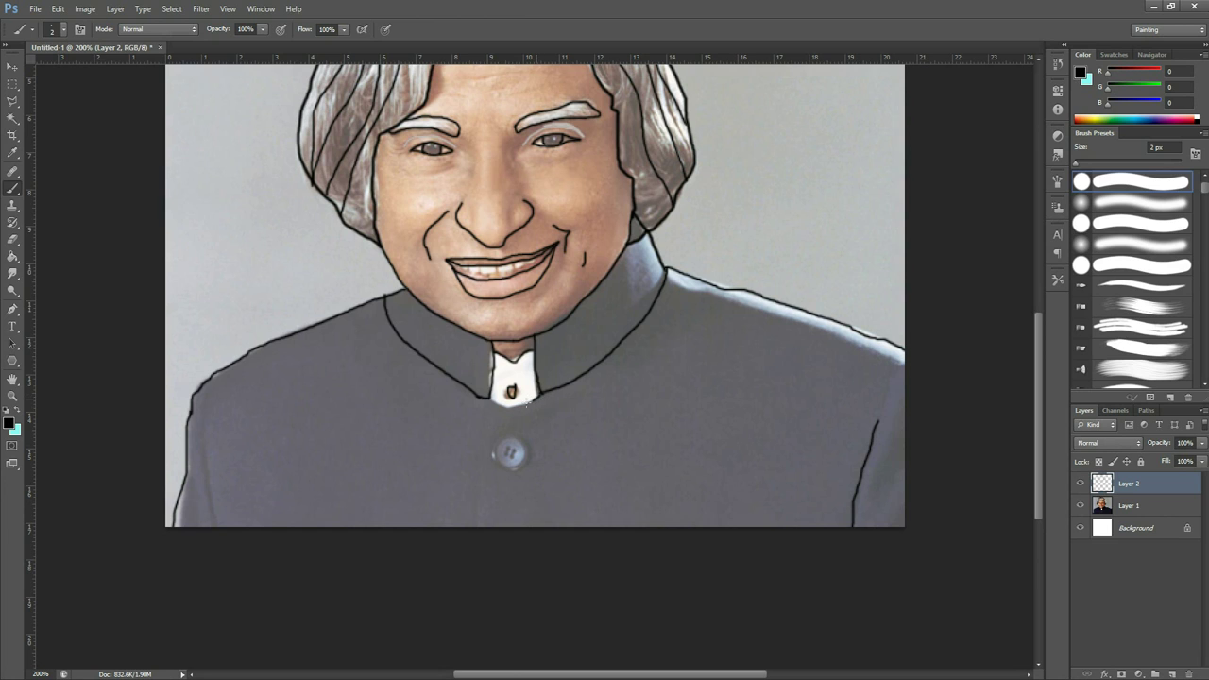
{"action": "mouse_move", "coordinate": [508, 407]}
{"action": "left_mouse_down"}
{"action": "mouse_move", "coordinate": [485, 445]}
{"action": "mouse_move", "coordinate": [480, 546]}
{"action": "left_mouse_up"}
{"action": "mouse_move", "coordinate": [488, 397]}
{"action": "left_mouse_down"}
{"action": "mouse_move", "coordinate": [504, 408]}
{"action": "mouse_move", "coordinate": [492, 454]}
{"action": "mouse_move", "coordinate": [502, 469]}
{"action": "mouse_move", "coordinate": [526, 450]}
{"action": "mouse_move", "coordinate": [515, 434]}
{"action": "left_mouse_up"}
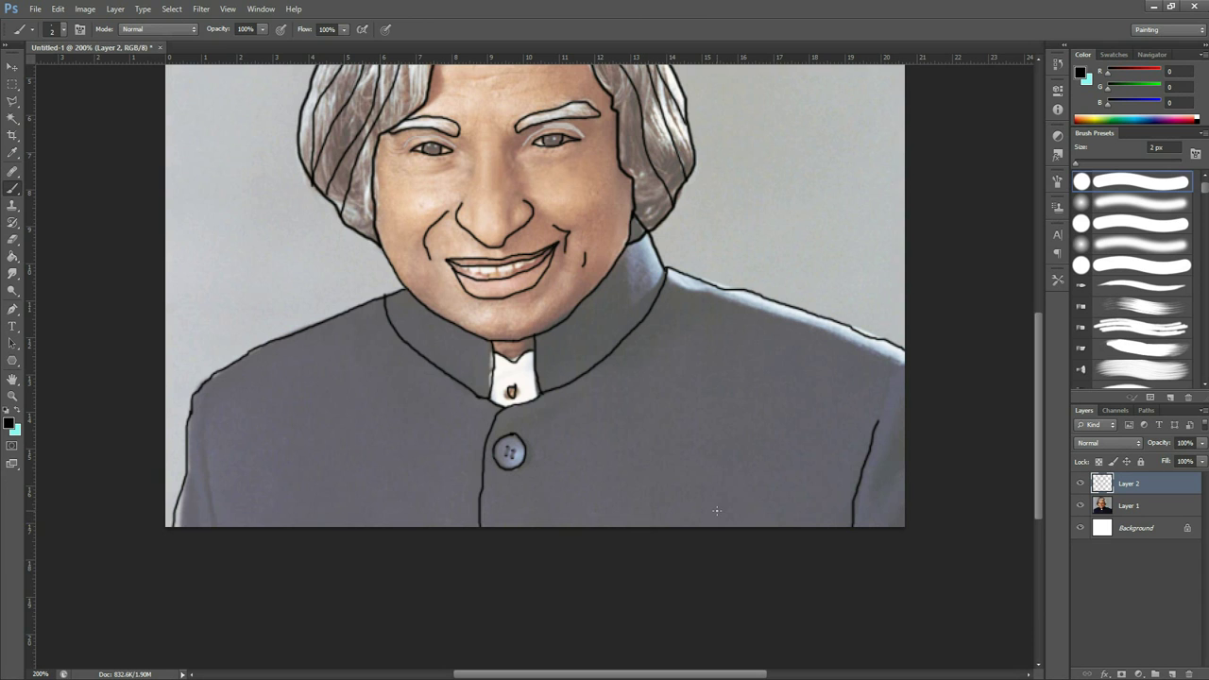
- Hide the reference photo and Magic Wand-select both eye interiors
{"action": "scroll", "coordinate": [703, 515], "scroll_direction": "up", "scroll_amount": 3}
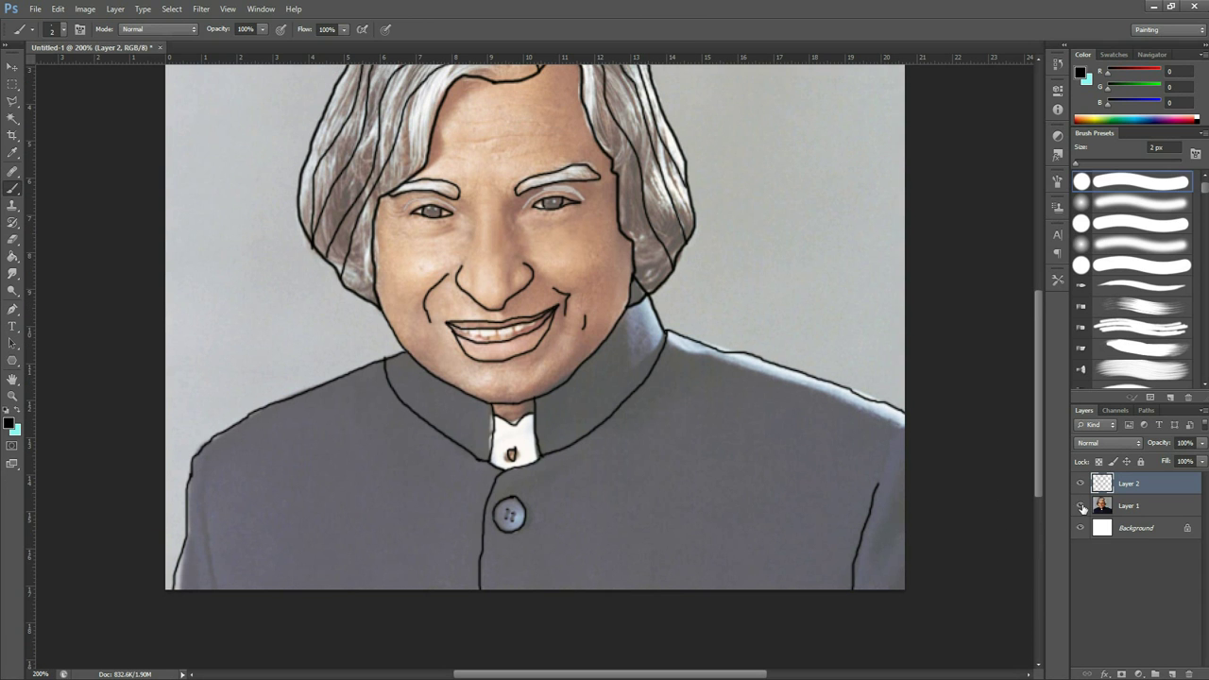
{"action": "left_click", "coordinate": [1079, 507]}
{"action": "scroll", "coordinate": [856, 575], "scroll_direction": "up", "scroll_amount": 3}
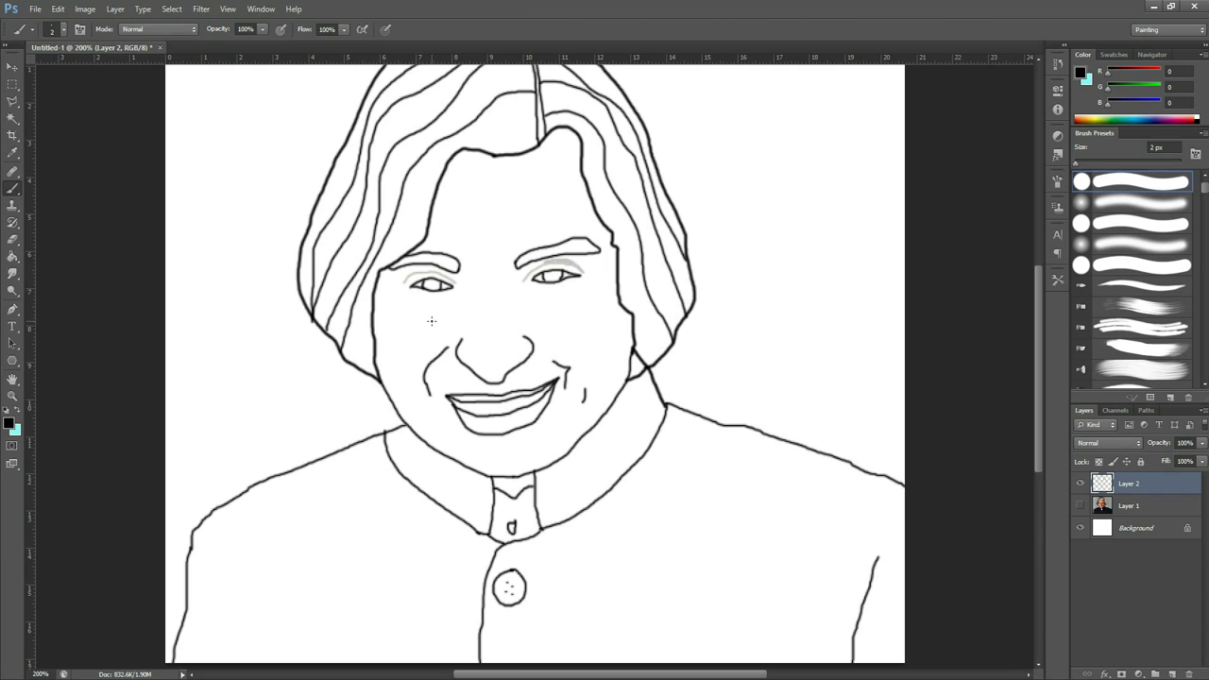
{"action": "right_click", "coordinate": [431, 284]}
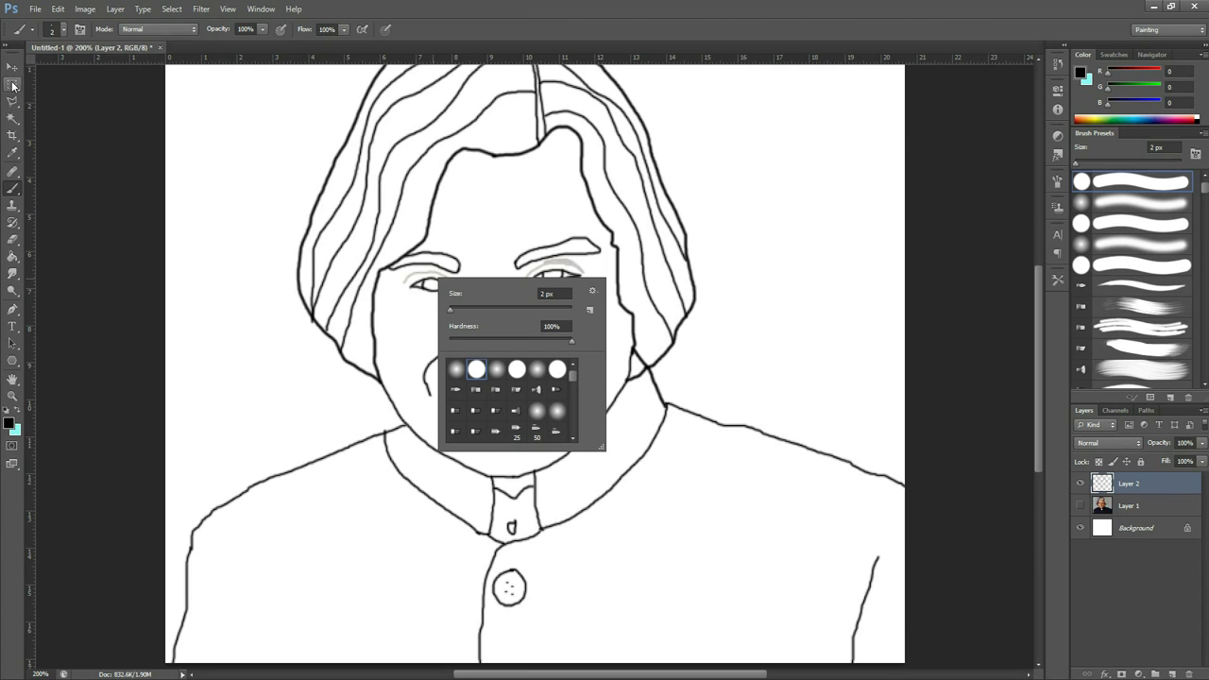
{"action": "left_click_drag", "start_coordinate": [12, 117], "coordinate": [55, 129]}
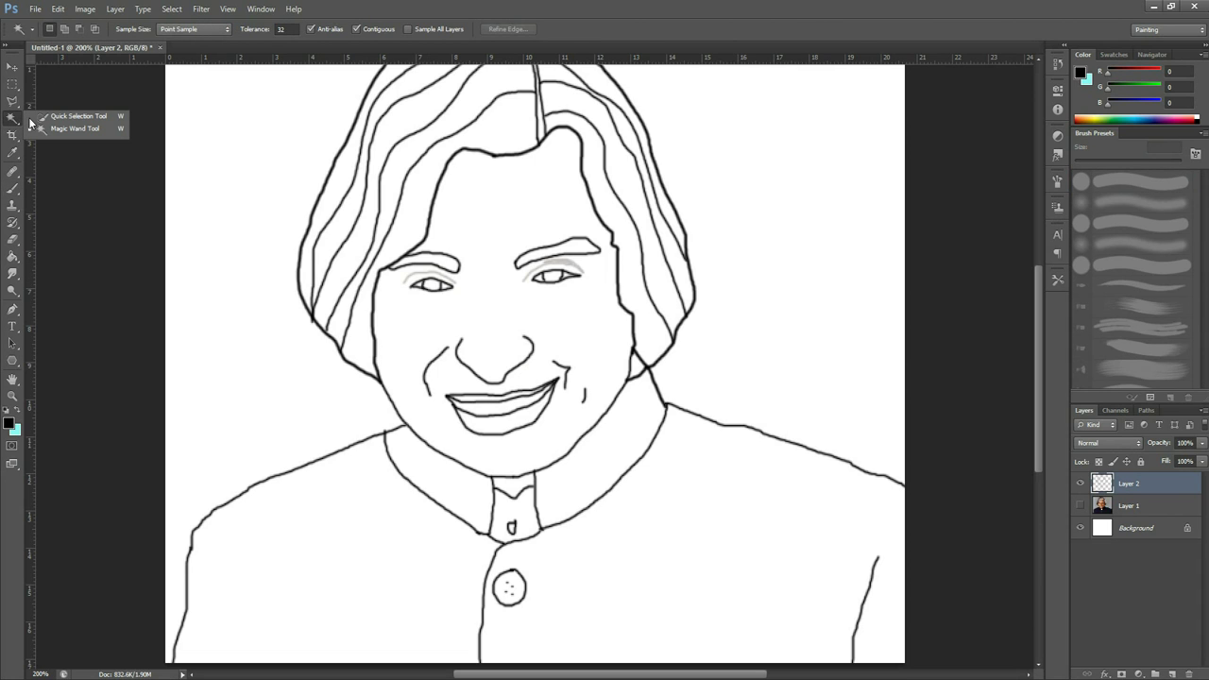
{"action": "left_click", "coordinate": [55, 129]}
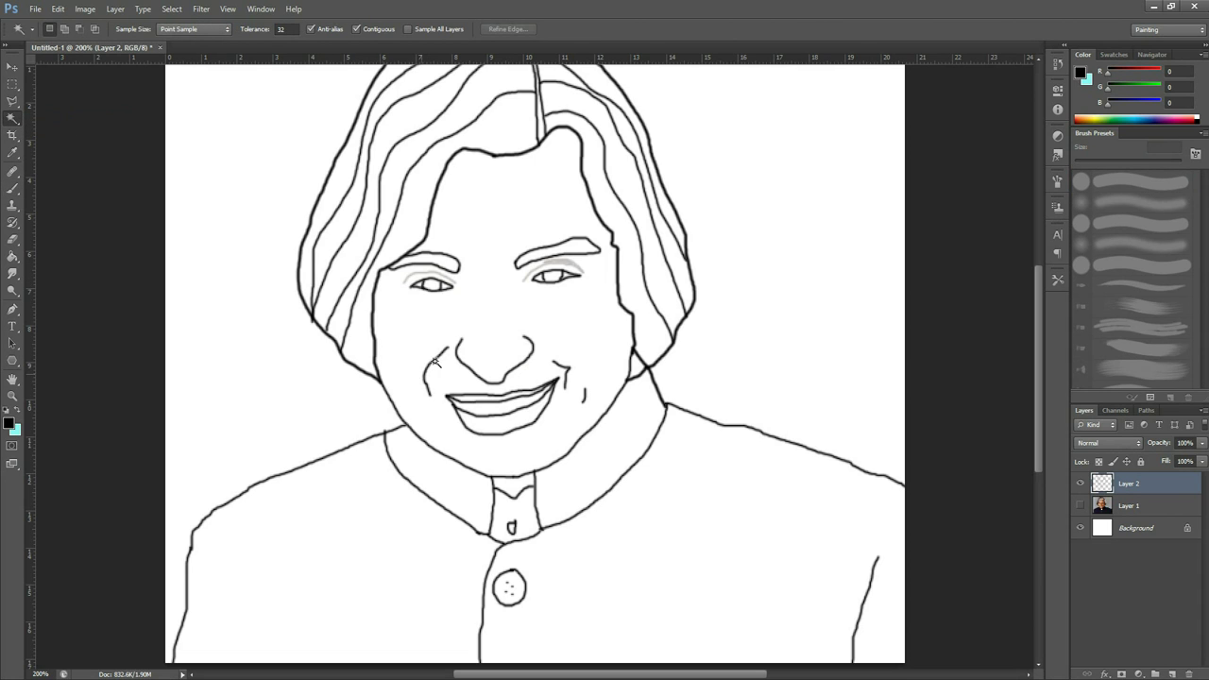
{"action": "left_click", "coordinate": [434, 285]}
{"action": "left_click", "coordinate": [553, 276], "text": "shift"}
- Paint the selected eyes solid black with a 44 px brush, then shrink the brush to 6 px
{"action": "key", "text": "b"}
{"action": "right_click", "coordinate": [427, 304]}
{"action": "left_click_drag", "start_coordinate": [468, 333], "coordinate": [491, 331]}
{"action": "key", "text": "Return"}
{"action": "left_click_drag", "start_coordinate": [415, 283], "coordinate": [564, 265]}
{"action": "key", "text": "bracketleft"}
{"action": "key", "text": "bracketleft"}
{"action": "key", "text": "bracketleft"}
- Switch to the Eraser using the 66 brush tip at 9 px size
{"action": "key", "text": "e"}
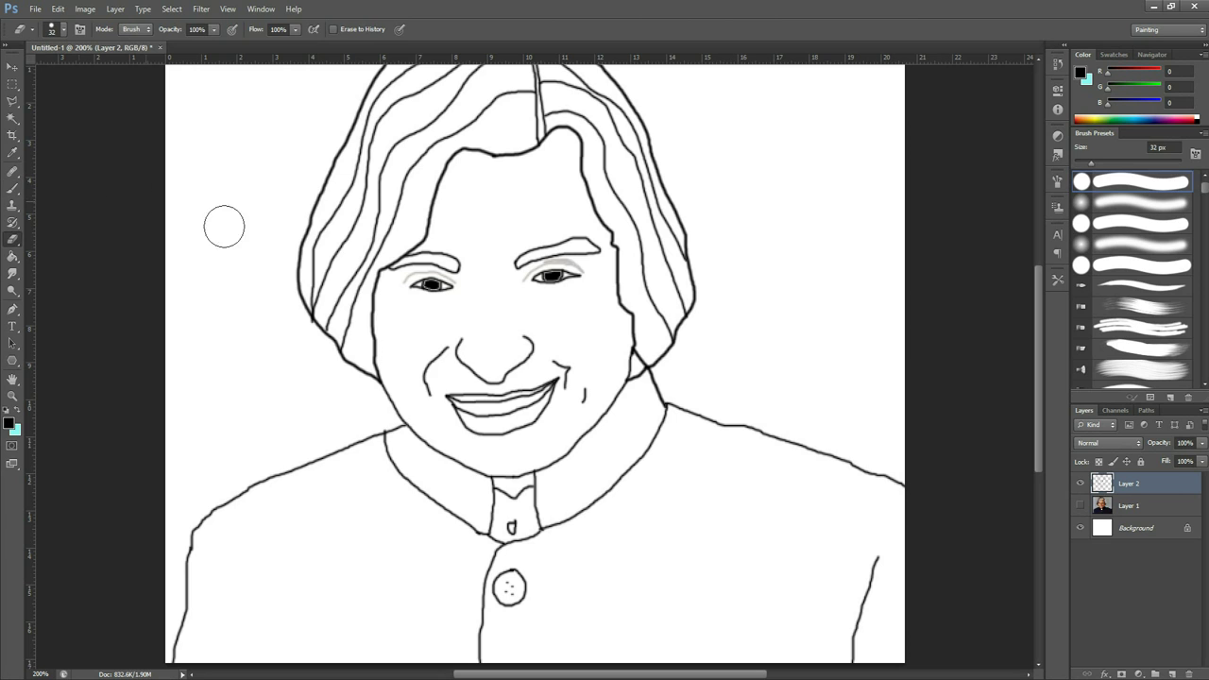
{"action": "right_click", "coordinate": [385, 324]}
{"action": "scroll", "coordinate": [444, 472], "scroll_direction": "down", "scroll_amount": 3}
{"action": "scroll", "coordinate": [456, 459], "scroll_direction": "down", "scroll_amount": 2}
{"action": "scroll", "coordinate": [456, 460], "scroll_direction": "down", "scroll_amount": 2}
{"action": "scroll", "coordinate": [460, 480], "scroll_direction": "down", "scroll_amount": 2}
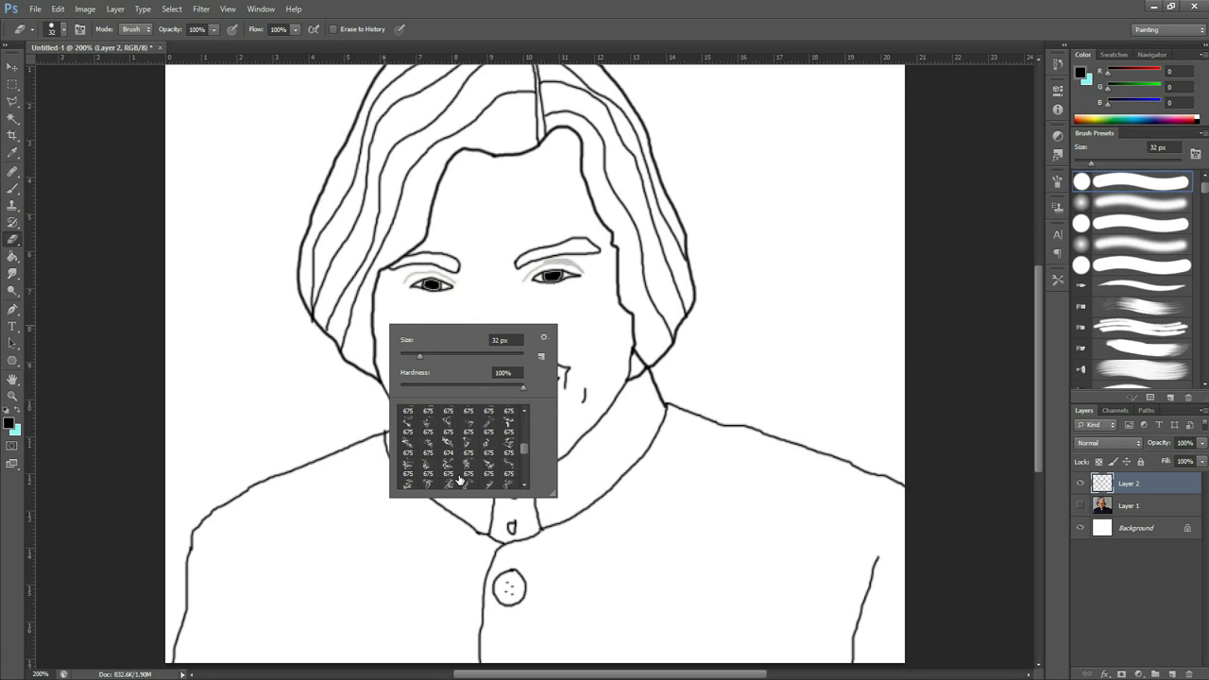
{"action": "scroll", "coordinate": [460, 481], "scroll_direction": "up", "scroll_amount": 3}
{"action": "left_click", "coordinate": [455, 421]}
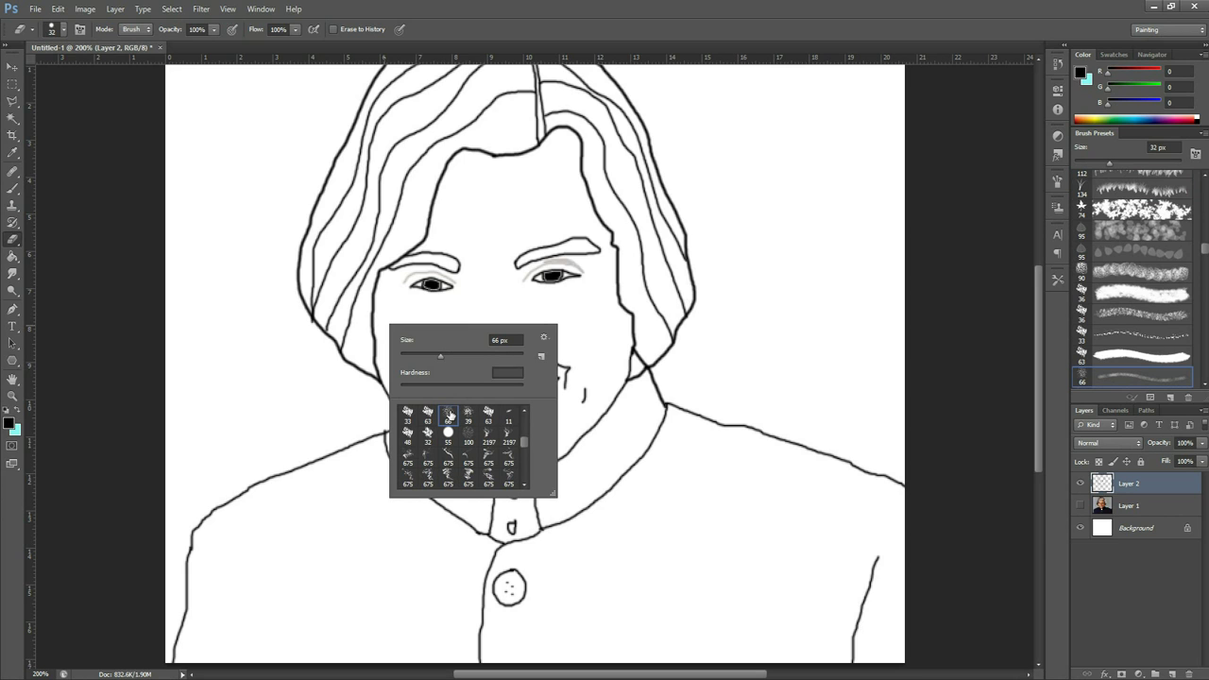
{"action": "left_click_drag", "start_coordinate": [437, 356], "coordinate": [405, 356]}
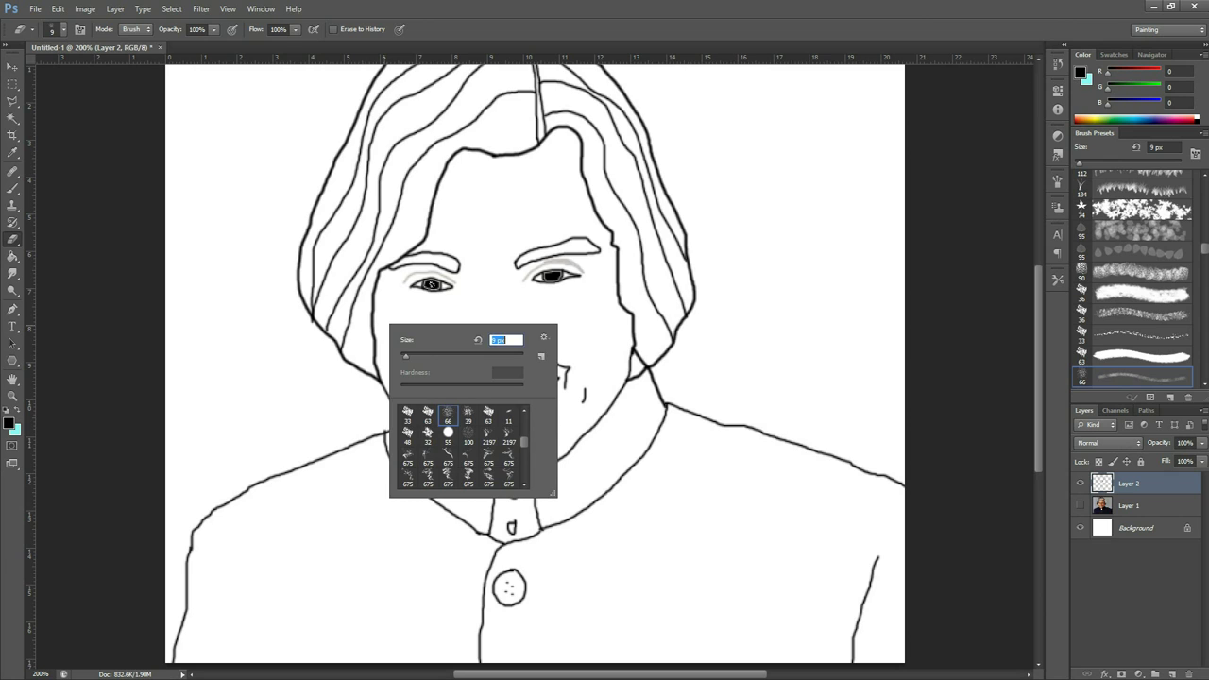
{"action": "key", "text": "Return"}
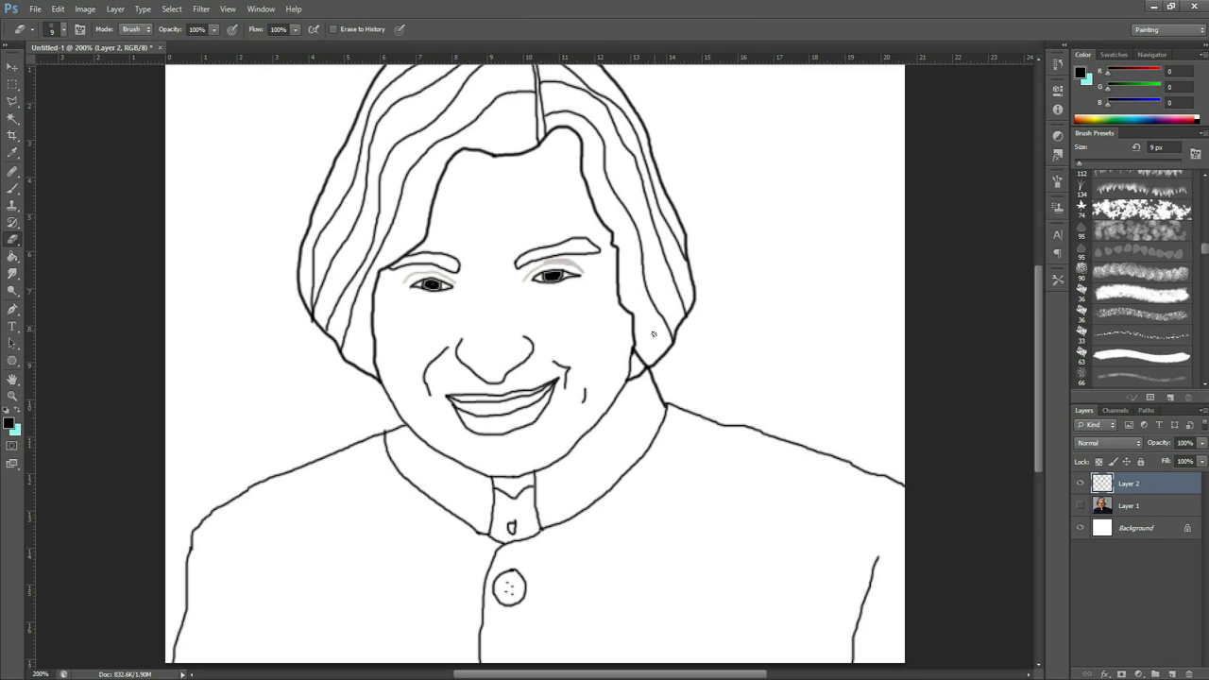
{"action": "scroll", "coordinate": [620, 561], "scroll_direction": "up", "scroll_amount": 2}
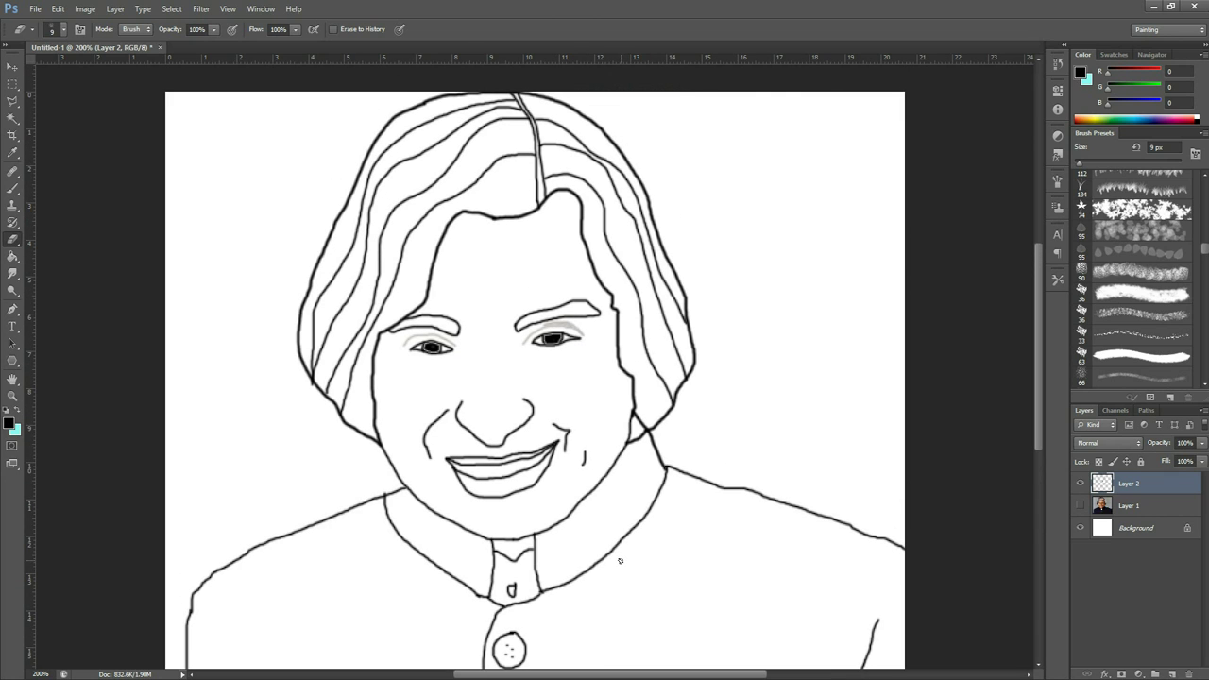
{"action": "left_click", "coordinate": [1081, 483]}
{"action": "left_click", "coordinate": [1080, 484]}
{"action": "key", "text": "ctrl+minus"}
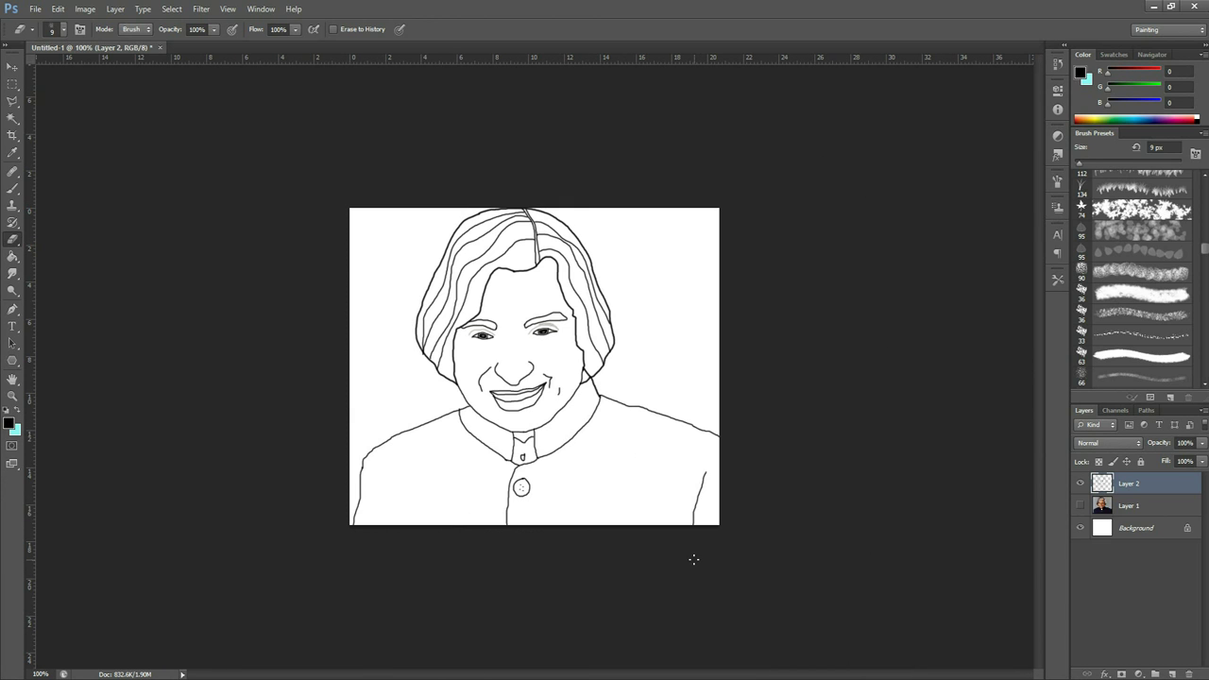
{"action": "left_click", "coordinate": [1080, 505]}
{"action": "left_click", "coordinate": [1079, 482]}
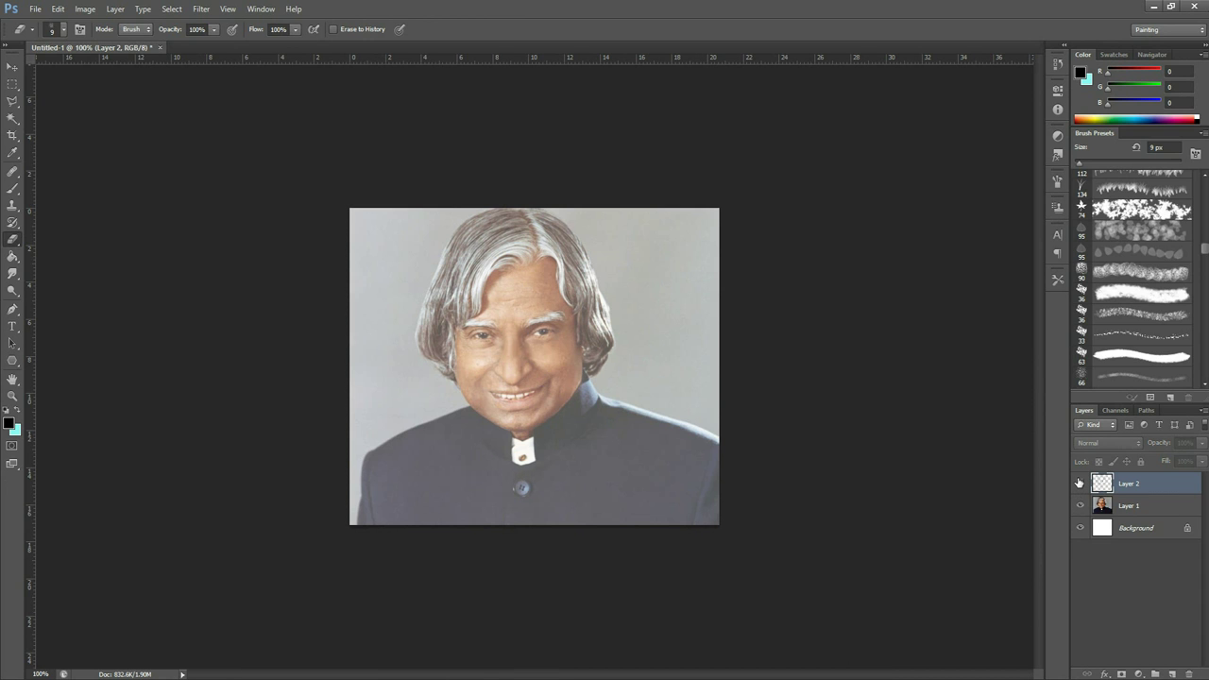
{"action": "left_click", "coordinate": [1080, 482]}
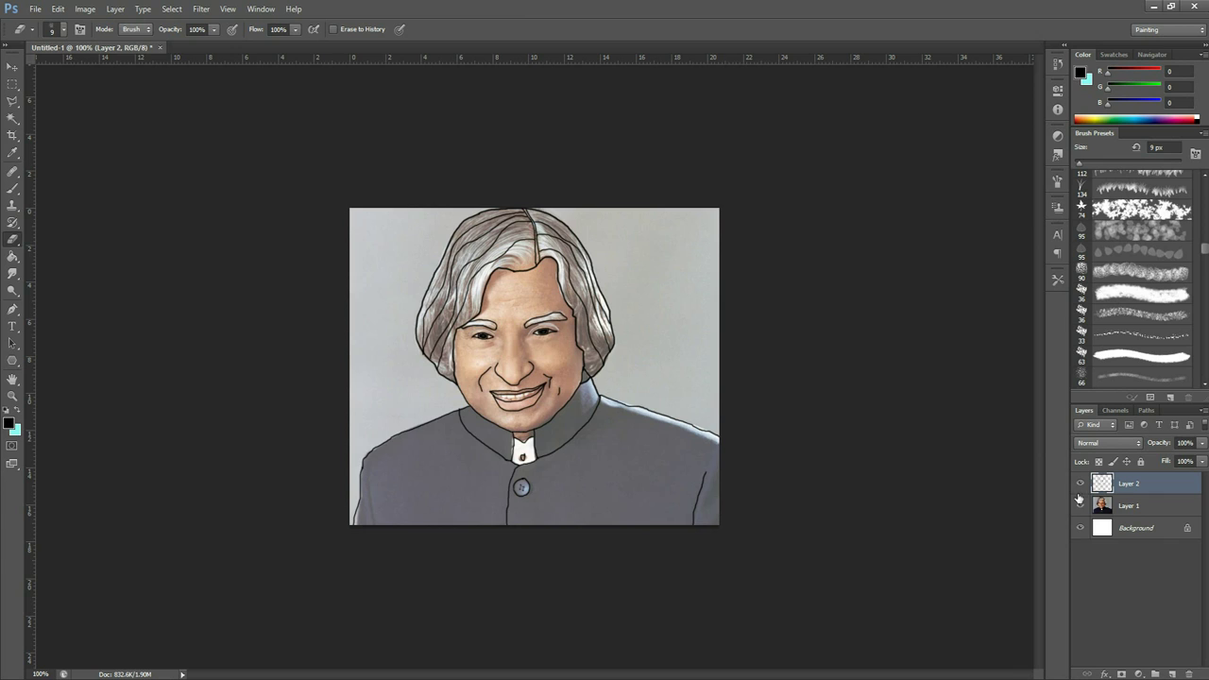
{"action": "left_click", "coordinate": [1079, 506]}
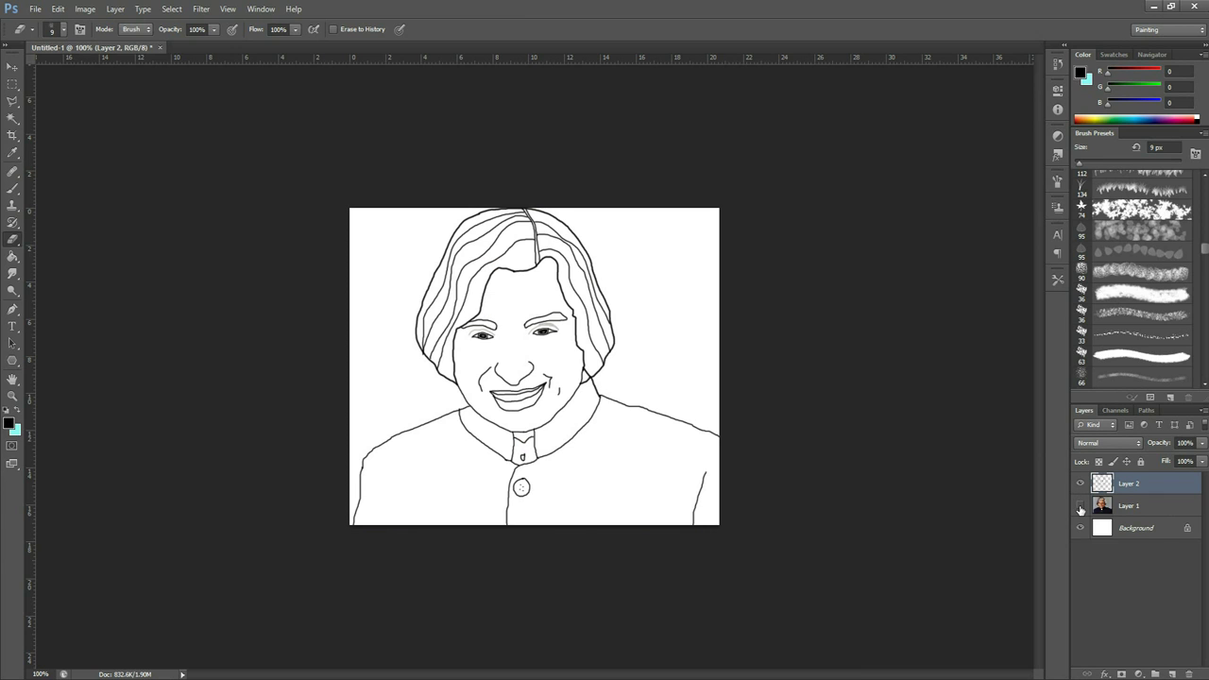